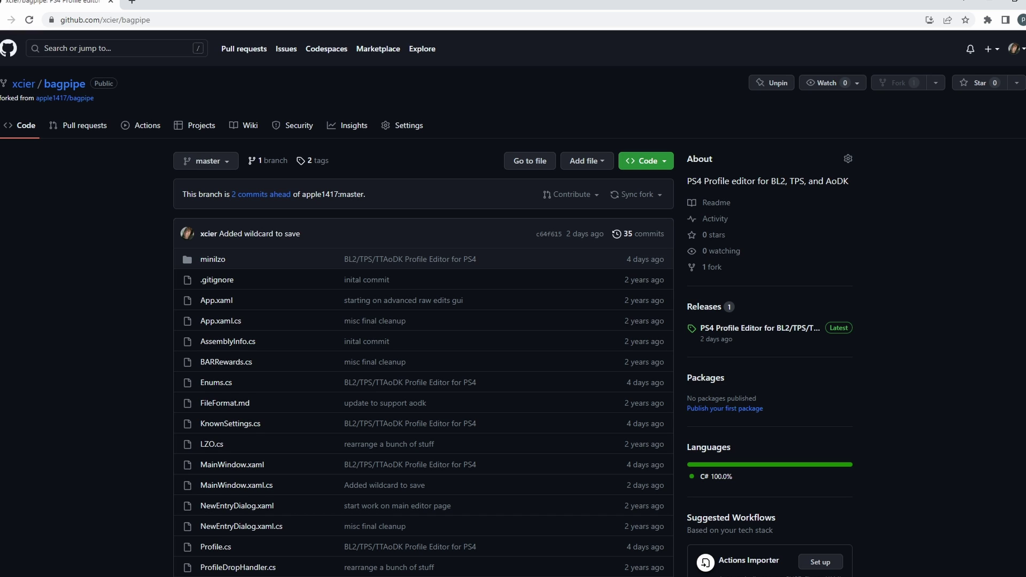
Open the latest release of the PS4 profile editor from the bagpipe repository
{"action": "left_click", "coordinate": [787, 332]}
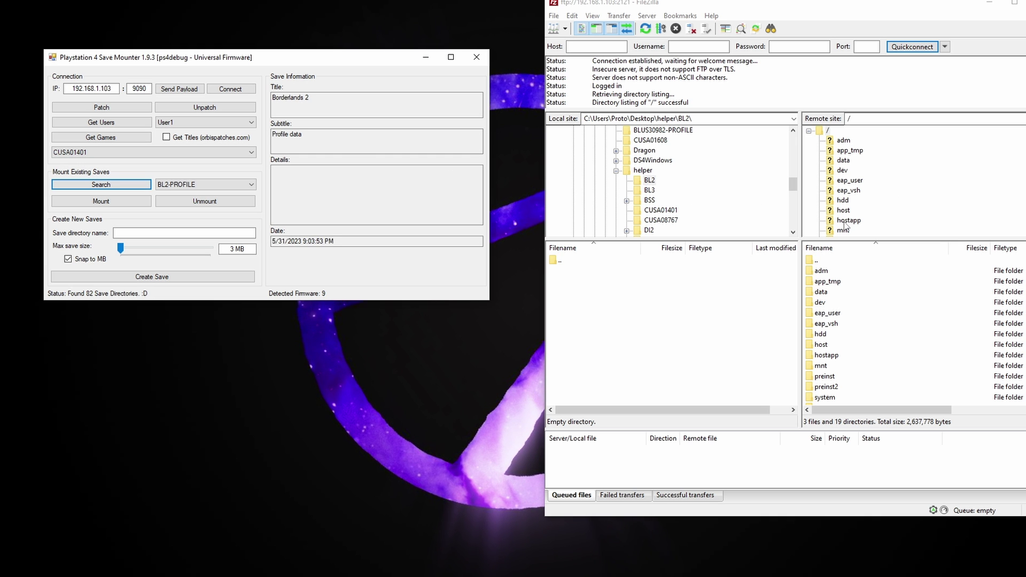
Browse the PS4's remote files to /mnt/pfs and mount the BL2-PROFILE save of CUSA01401
{"action": "left_click", "coordinate": [842, 230]}
{"action": "double_click", "coordinate": [839, 295]}
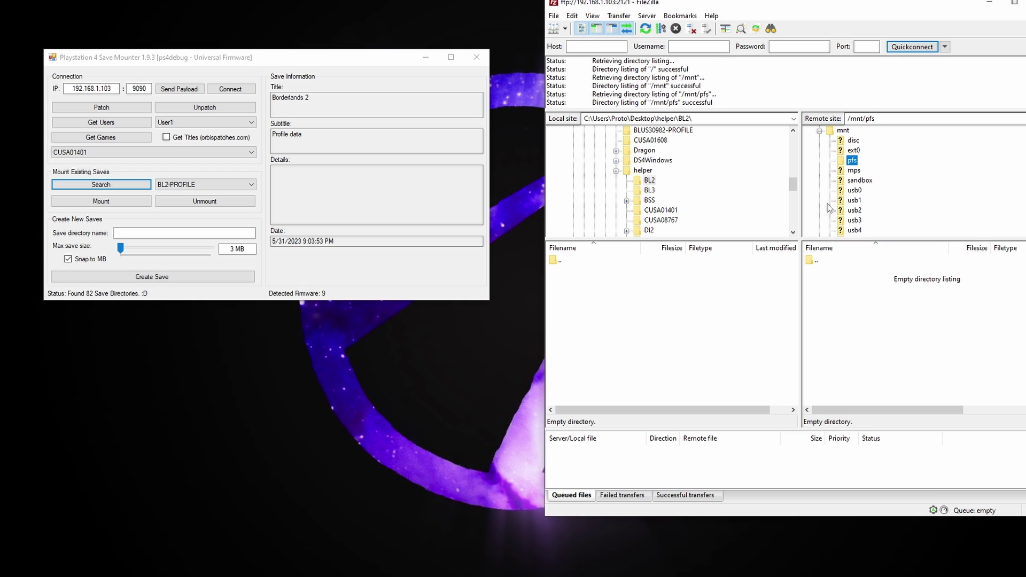
{"action": "left_click", "coordinate": [101, 201]}
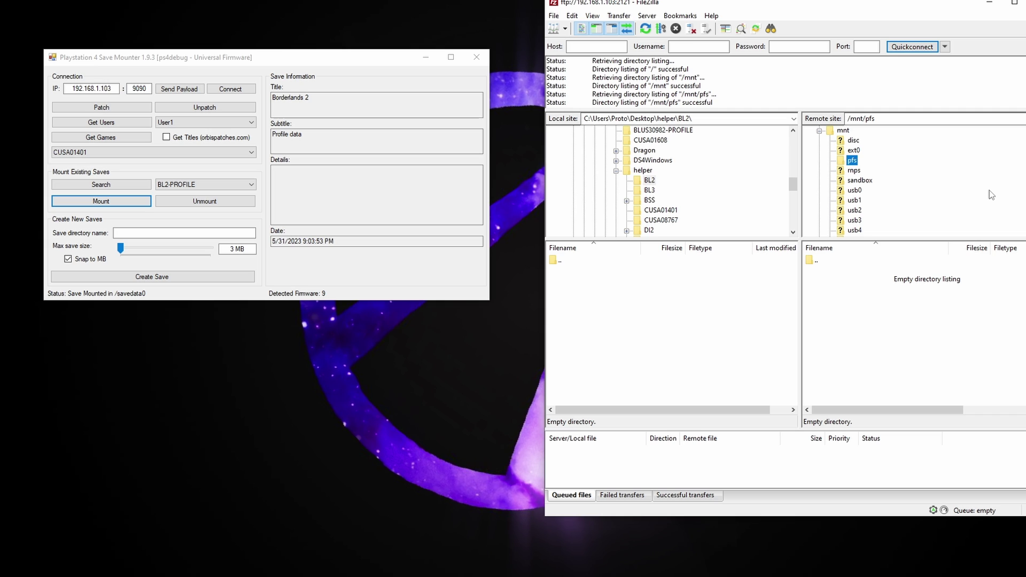
Refresh the remote /mnt/pfs listing and download the profile file from the mounted BL2-PROFILE folder into the local BL2 folder
{"action": "left_click", "coordinate": [928, 314]}
{"action": "key", "text": "F5"}
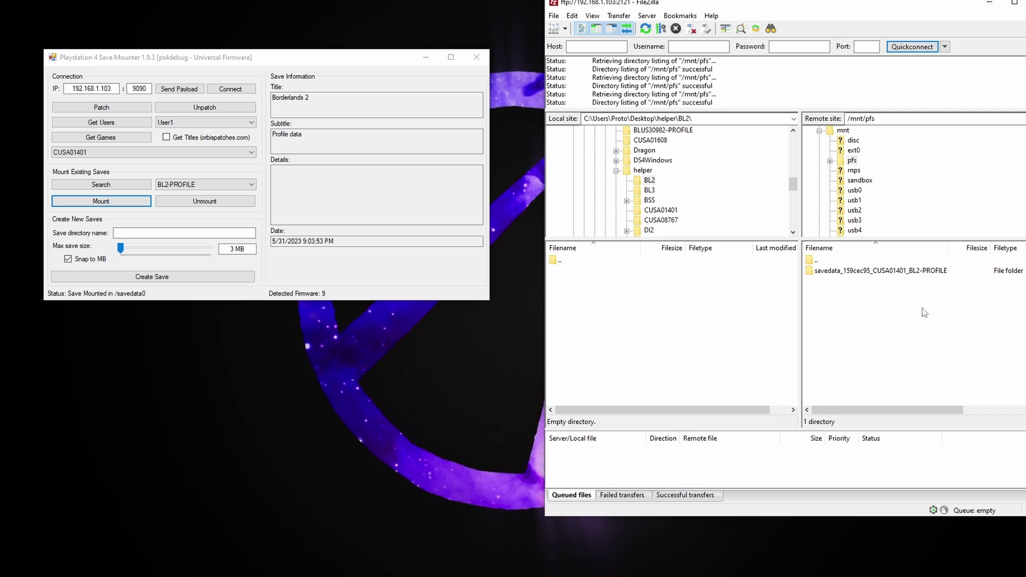
{"action": "double_click", "coordinate": [855, 270]}
{"action": "left_click_drag", "start_coordinate": [828, 281], "coordinate": [673, 336]}
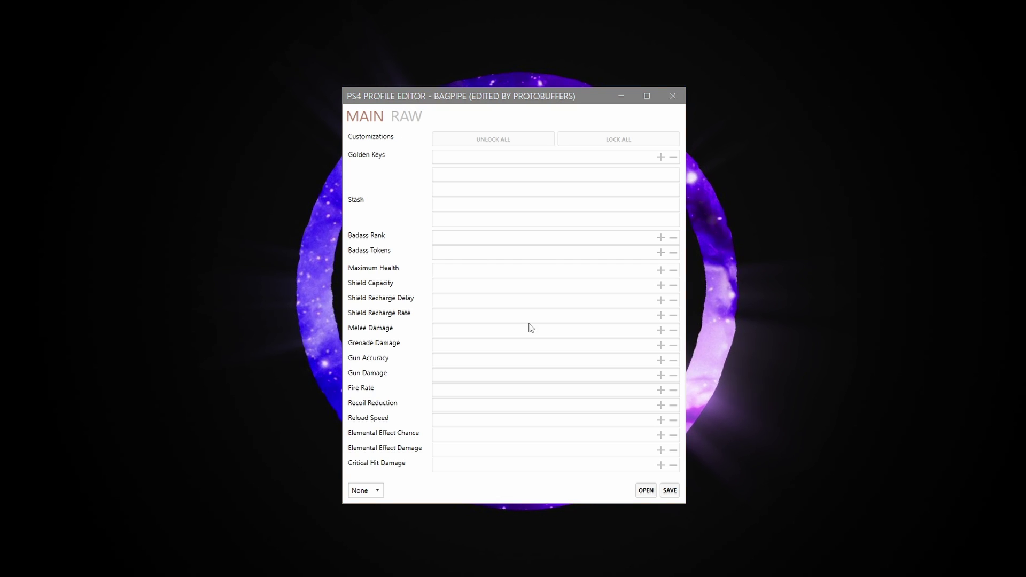
Load Profile.bin from the helper\BL2 folder into the PS4 profile editor
{"action": "left_click", "coordinate": [644, 490]}
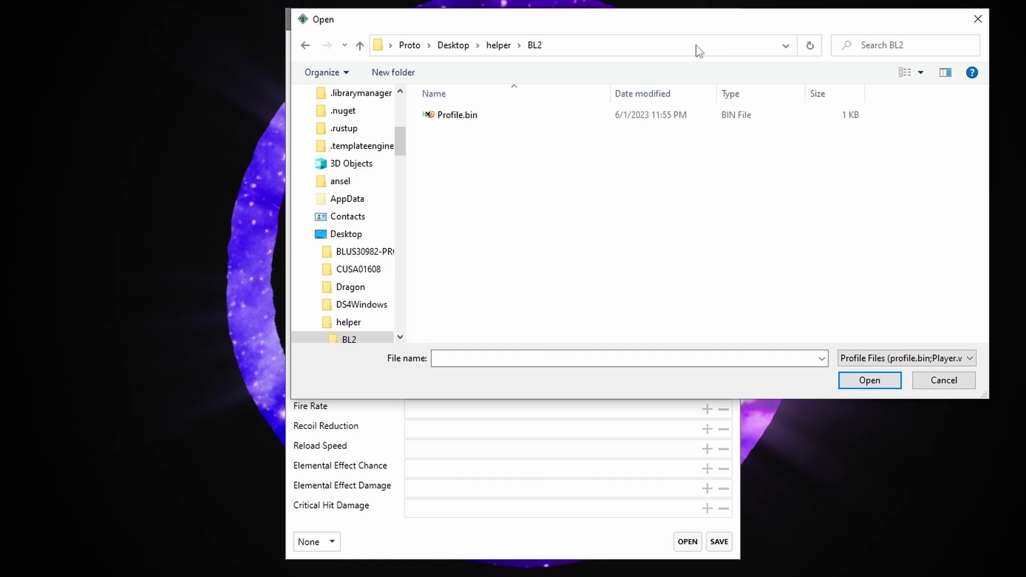
{"action": "left_click", "coordinate": [547, 169]}
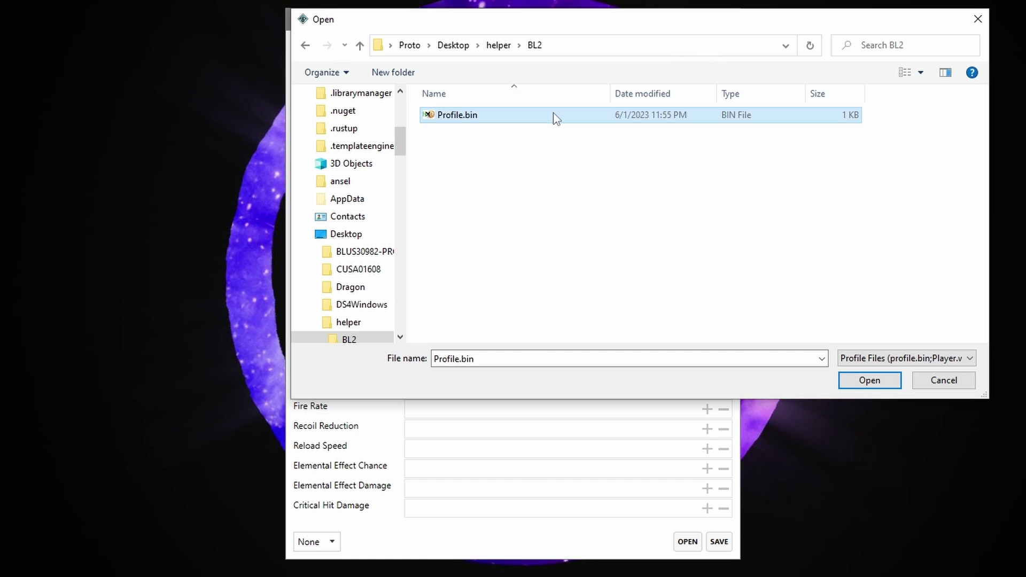
{"action": "double_click", "coordinate": [556, 116]}
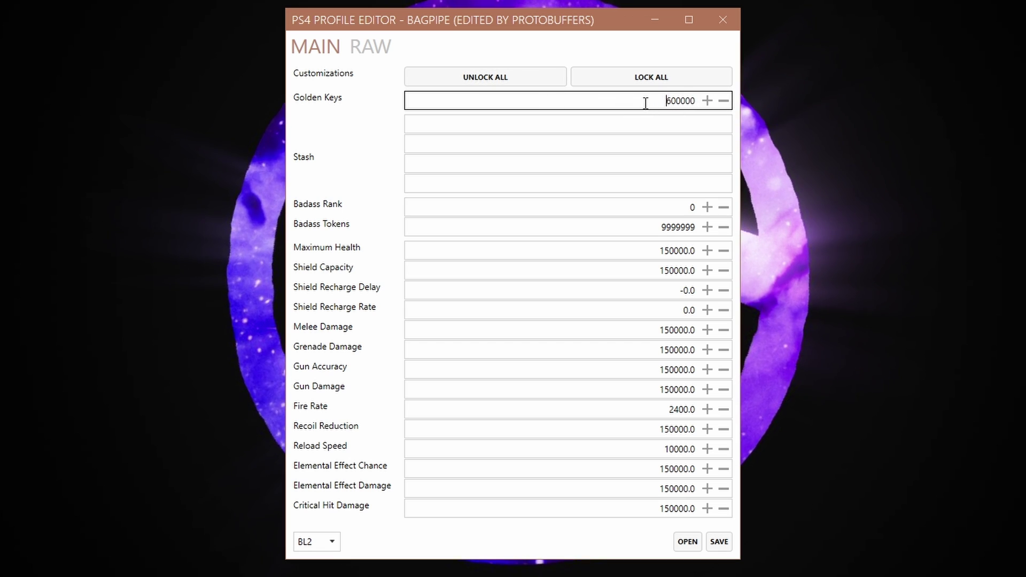
Replace the Golden Keys amount with an oversized run of sixes and commit it
{"action": "double_click", "coordinate": [680, 100]}
{"action": "key", "text": "BackSpace"}
{"action": "type", "text": "666666666666666666666"}
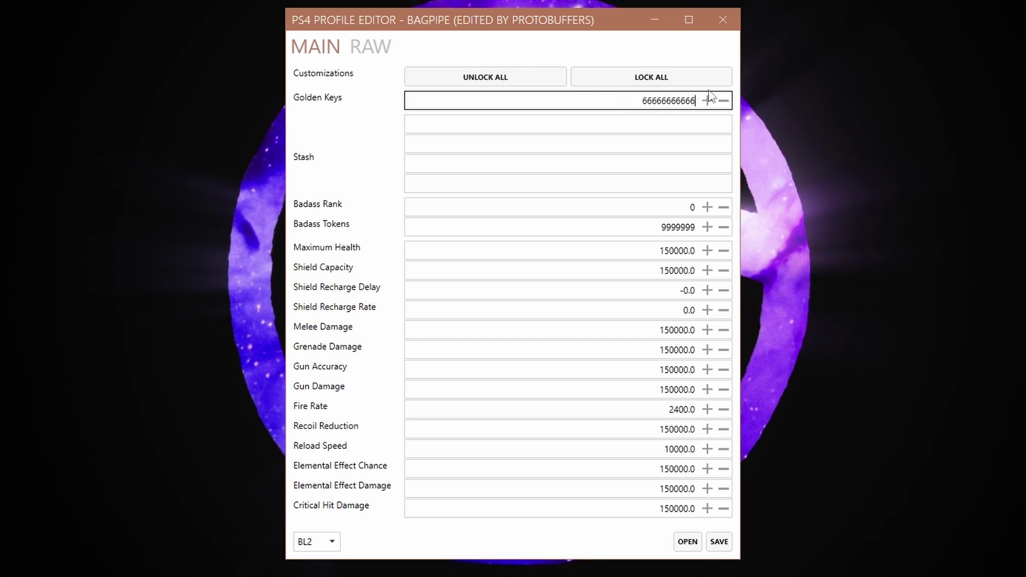
{"action": "left_click", "coordinate": [600, 124]}
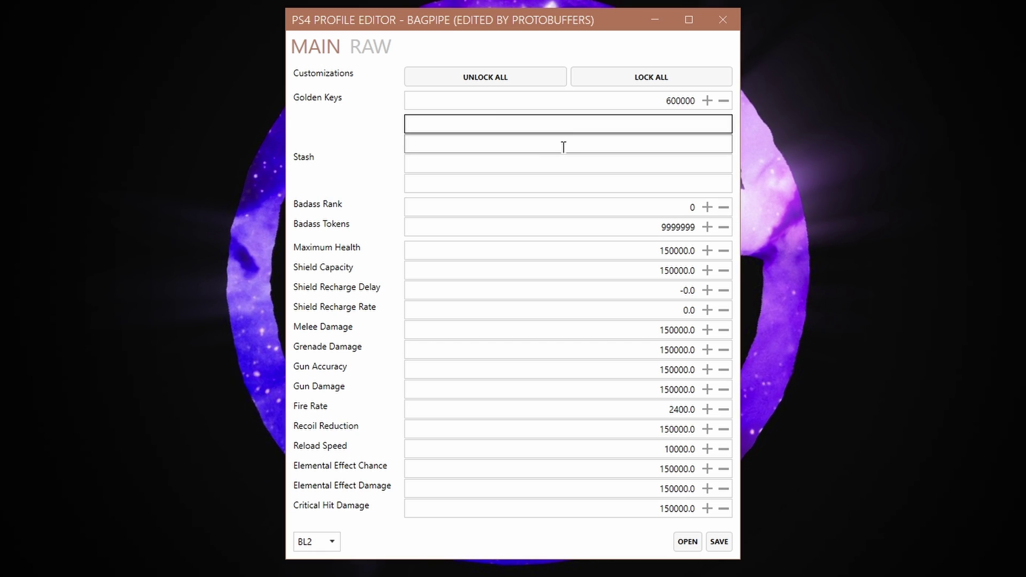
{"action": "key", "text": "Tab"}
{"action": "key", "text": "Tab"}
{"action": "key", "text": "Tab"}
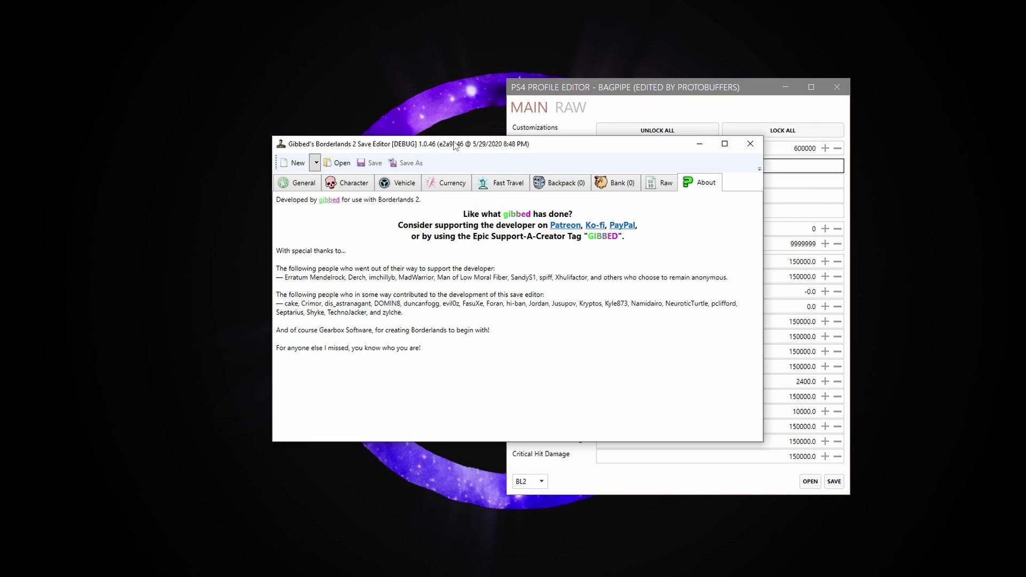
Switch to Gibbed's Borderlands 2 Save Editor, place it beside the profile editor, and open a character save with its backpack weapons shown
{"action": "left_click_drag", "start_coordinate": [455, 145], "coordinate": [226, 140]}
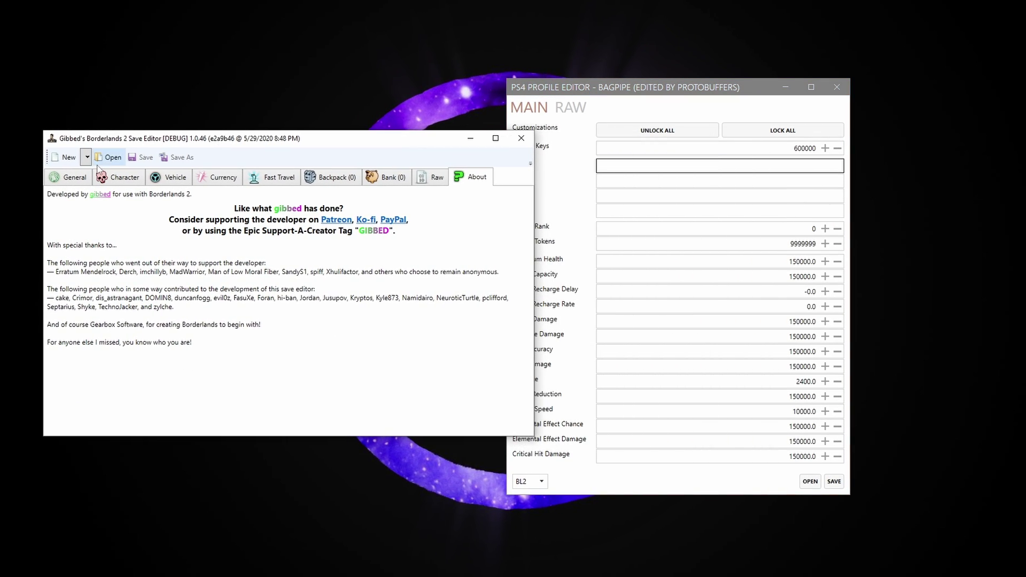
{"action": "left_click", "coordinate": [113, 157]}
{"action": "double_click", "coordinate": [178, 313]}
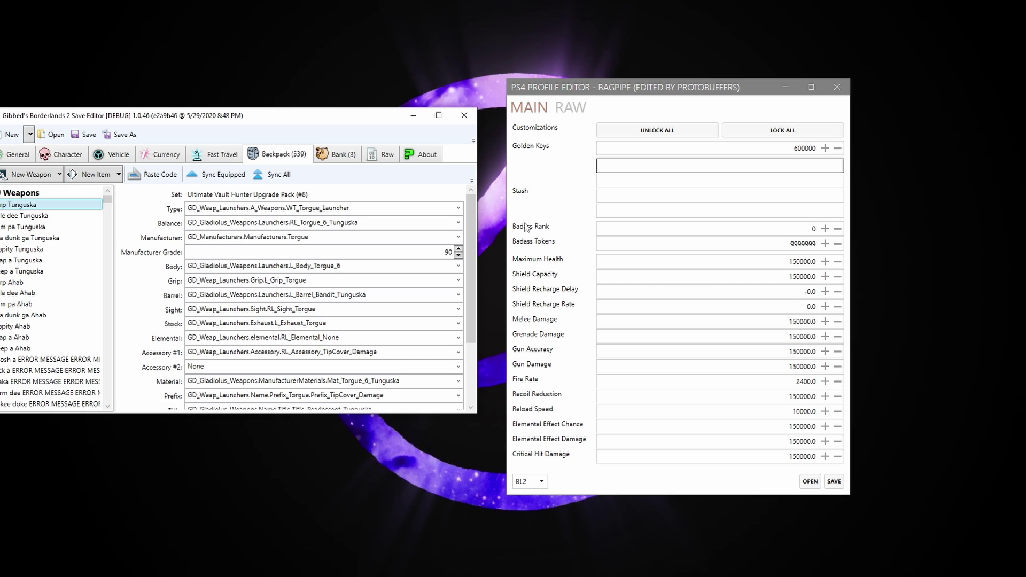
Fill the profile's four stash slots with BL2 weapon codes copied from the character save's backpack
{"action": "left_click", "coordinate": [695, 166]}
{"action": "type", "text": "BL2(hwAAAADIEQhBBwAACaHVGgAkQwEAsACFGwolFBwo/v9nAExBkQDw)"}
{"action": "scroll", "coordinate": [325, 263], "scroll_direction": "down", "scroll_amount": 3}
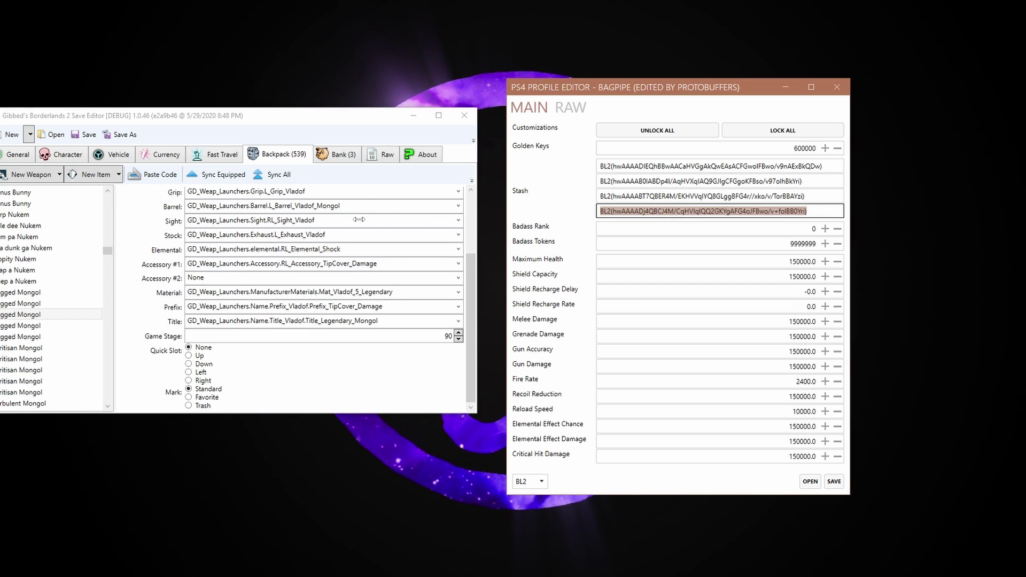
Clear the weapon codes from all four stash slots of the profile
{"action": "key", "text": "BackSpace"}
{"action": "left_click", "coordinate": [799, 195]}
{"action": "key", "text": "ctrl+a"}
{"action": "key", "text": "BackSpace"}
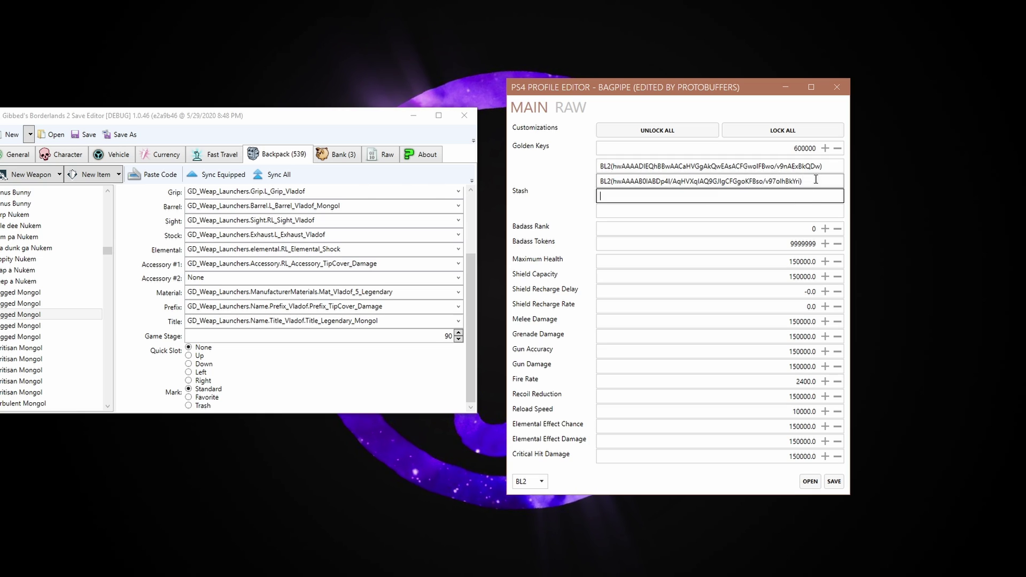
{"action": "key", "text": "BackSpace"}
{"action": "key", "text": "BackSpace"}
{"action": "key", "text": "BackSpace"}
{"action": "key", "text": "BackSpace"}
{"action": "key", "text": "BackSpace"}
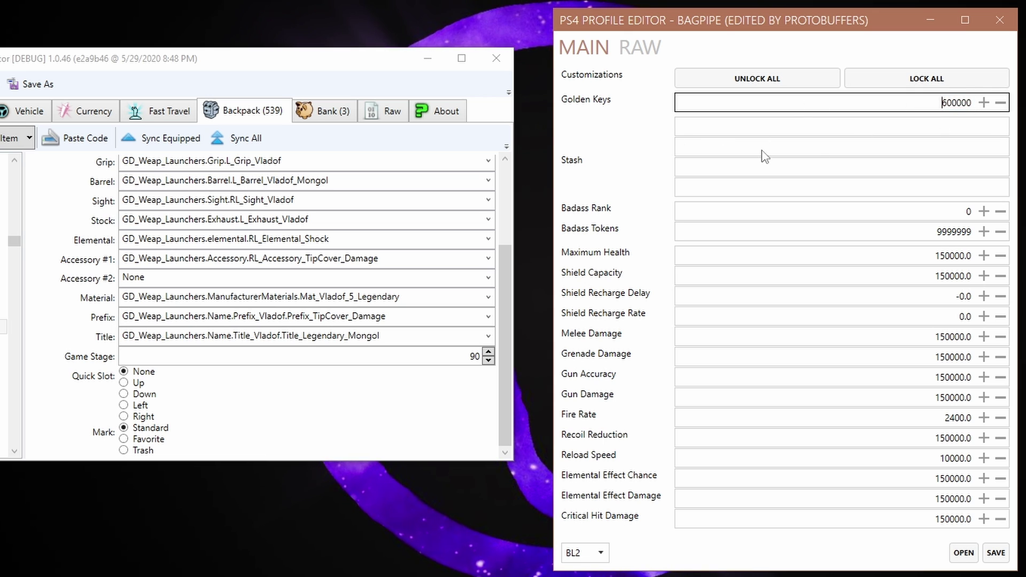
Enter 9999999 for Badass Tokens and an oversized run of nines for Maximum Health
{"action": "left_click", "coordinate": [862, 109]}
{"action": "left_click", "coordinate": [869, 216]}
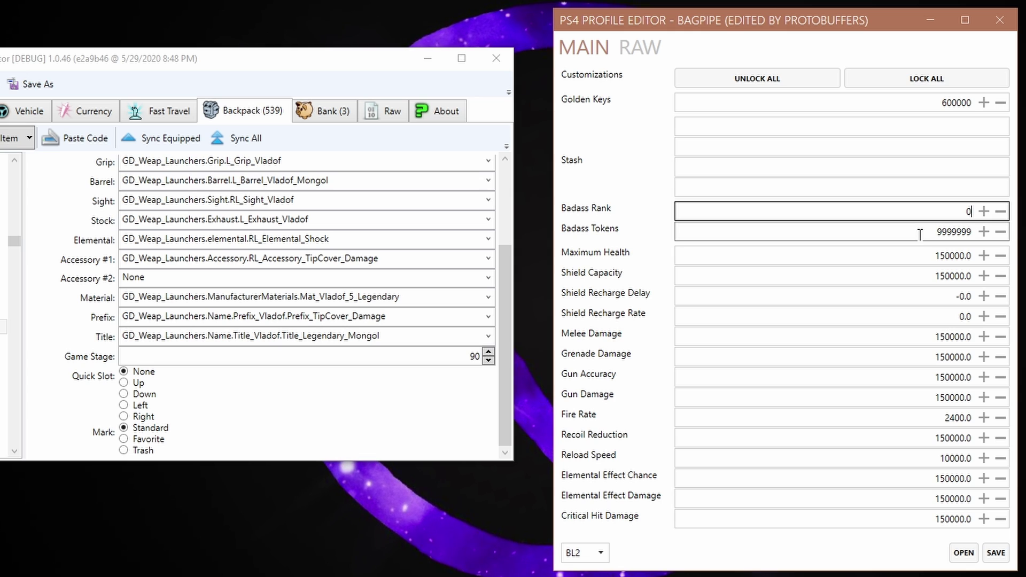
{"action": "left_click", "coordinate": [933, 233]}
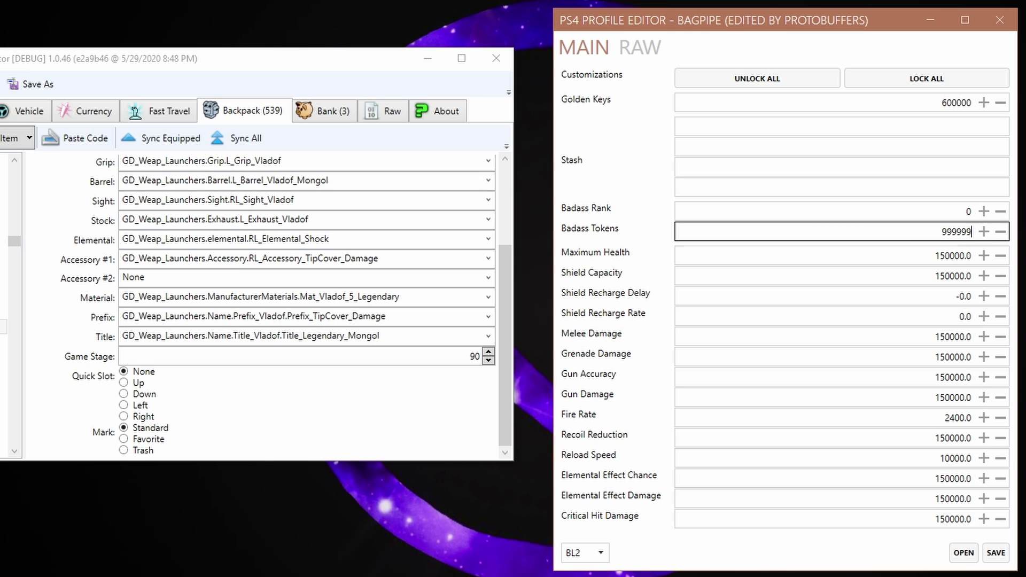
{"action": "key", "text": "Tab"}
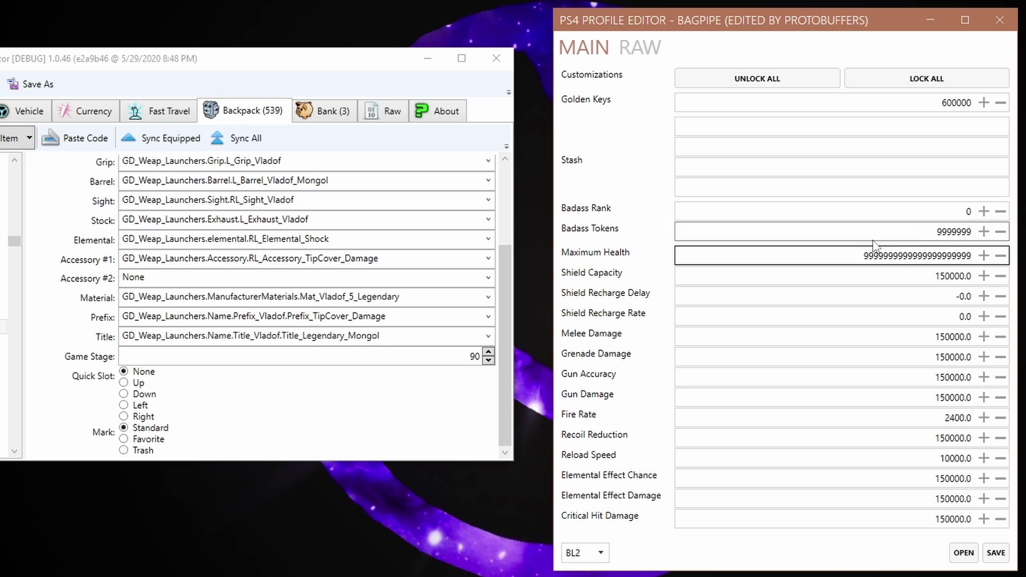
{"action": "left_click", "coordinate": [929, 276]}
Set Shield Capacity and Shield Recharge Rate to 9975792.3 and Shield Recharge Delay to -9975792.3
{"action": "key", "text": "Tab"}
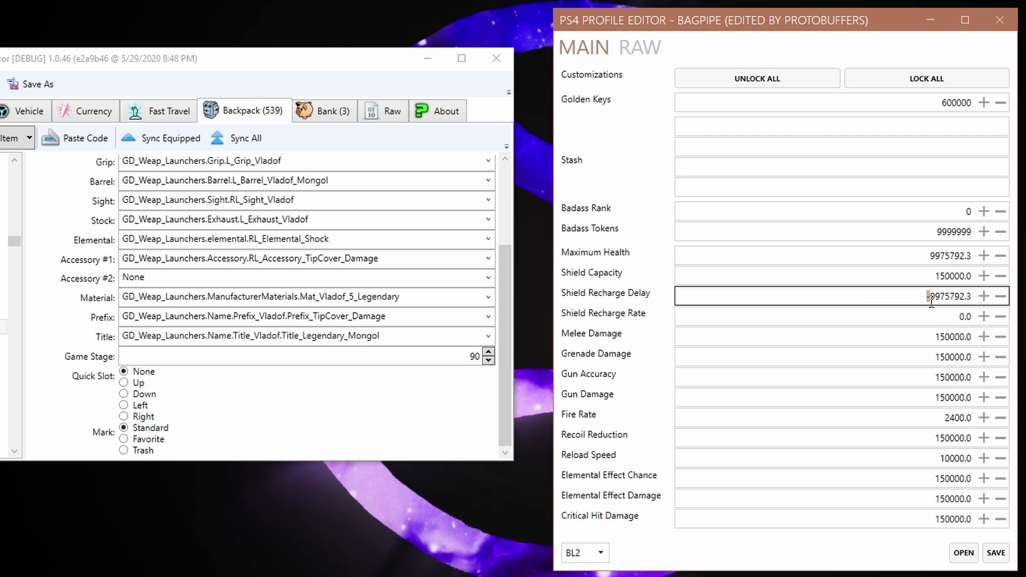
{"action": "left_click", "coordinate": [891, 274]}
{"action": "key", "text": "ctrl+a"}
{"action": "type", "text": "9975792.3"}
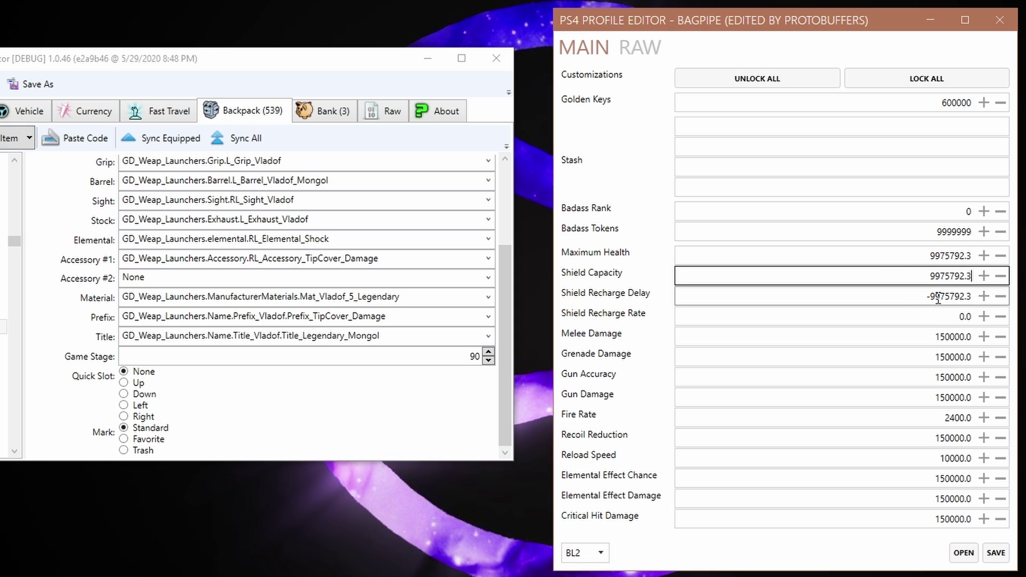
{"action": "left_click", "coordinate": [886, 316]}
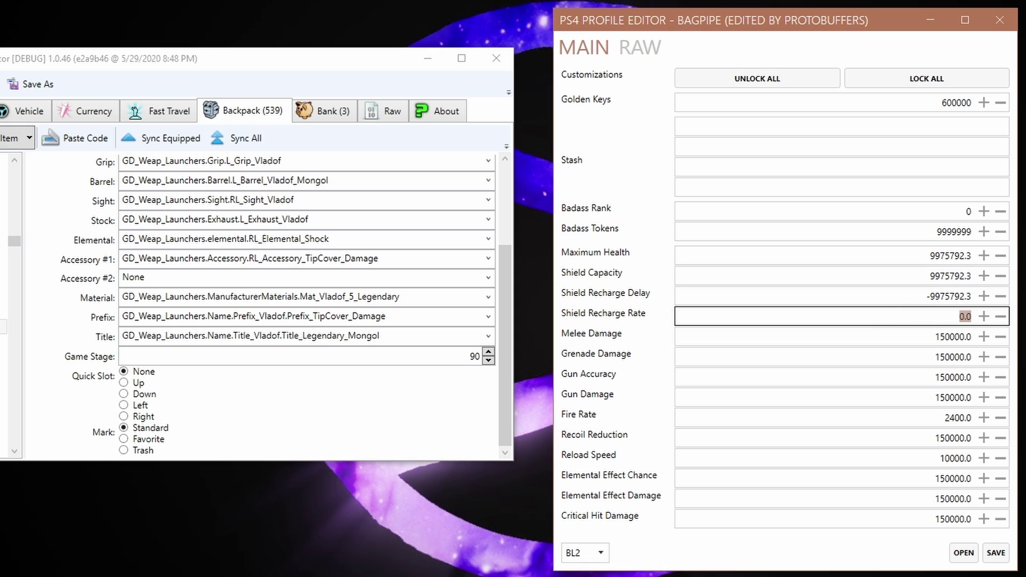
{"action": "type", "text": "9975792.3"}
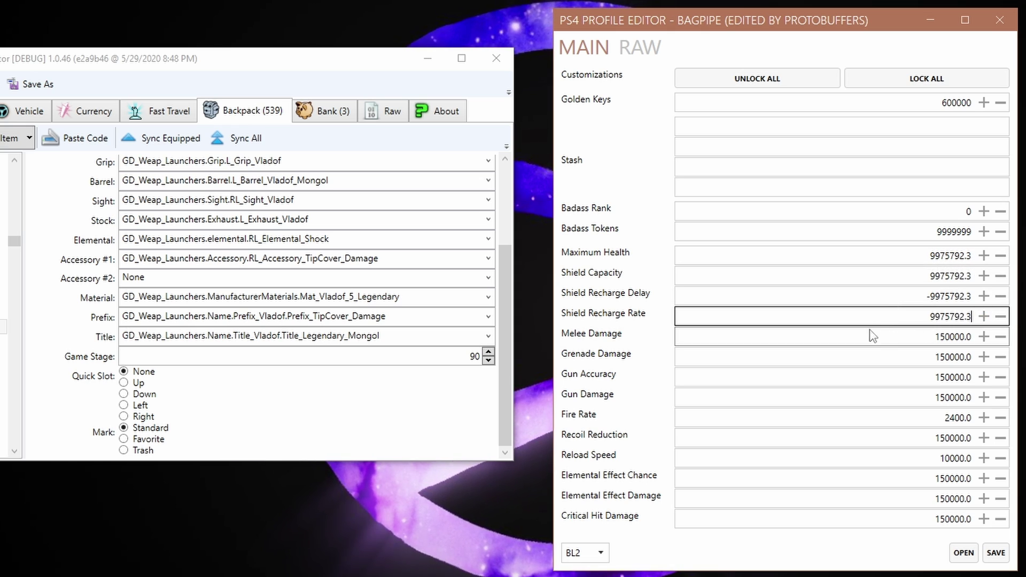
Set Shield Capacity and Shield Recharge Rate to 1 and Shield Recharge Delay to -1
{"action": "left_click", "coordinate": [884, 277]}
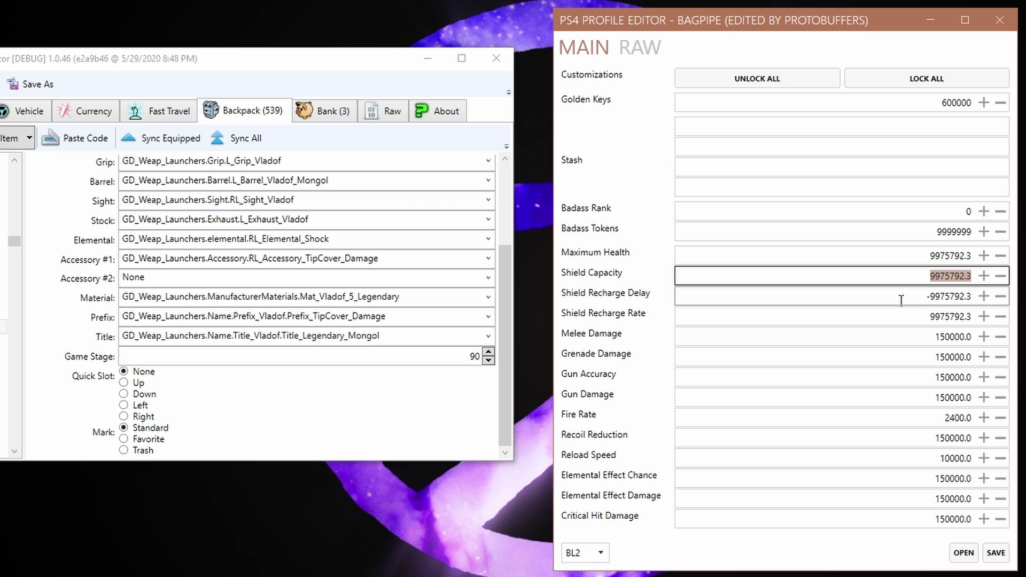
{"action": "left_click", "coordinate": [901, 297]}
{"action": "left_click", "coordinate": [911, 317]}
{"action": "key", "text": "ctrl+c"}
{"action": "left_click", "coordinate": [927, 337]}
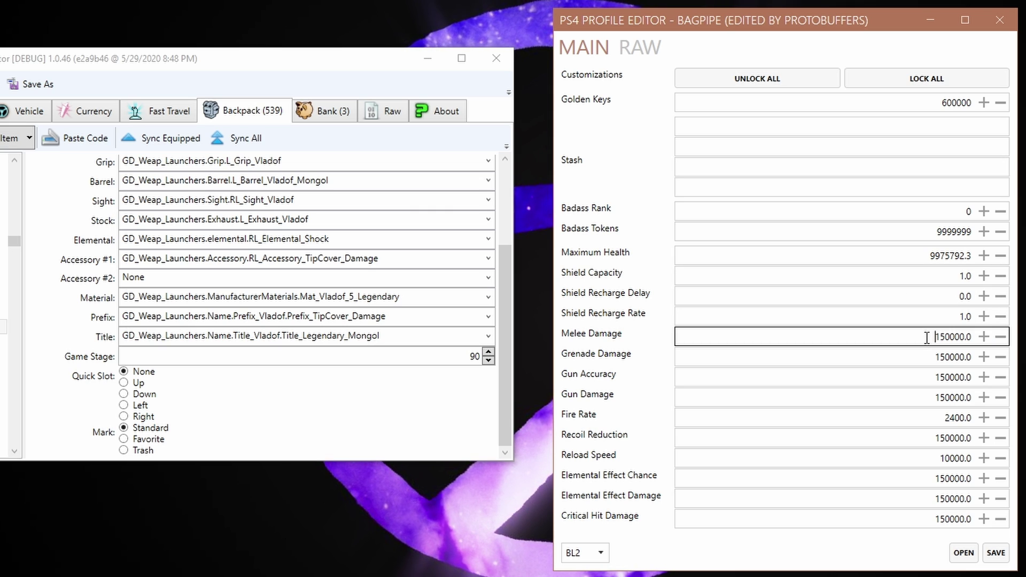
{"action": "left_click", "coordinate": [925, 298]}
{"action": "type", "text": "-1"}
{"action": "left_click", "coordinate": [919, 322]}
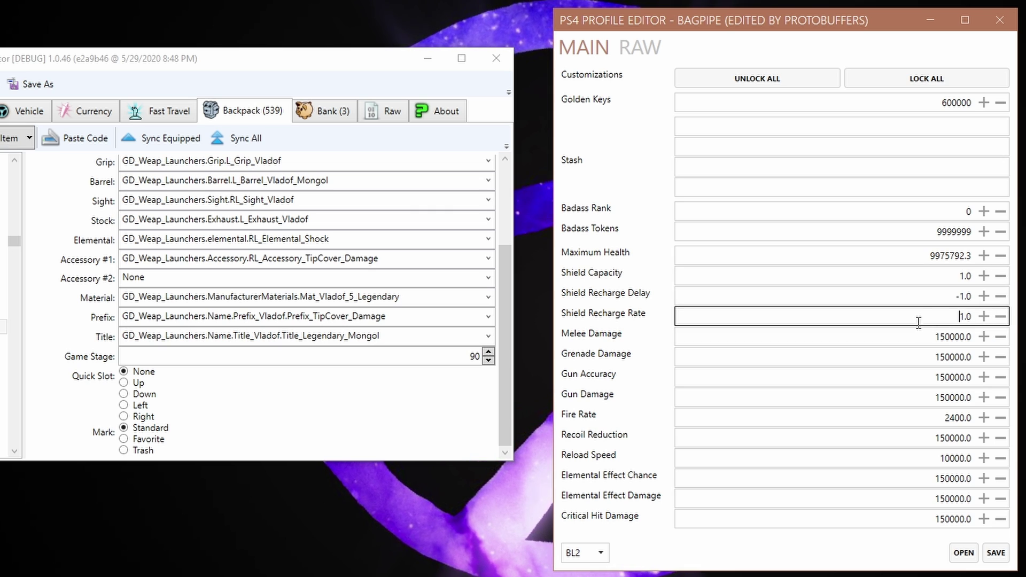
Set Melee Damage, Grenade Damage, Gun Accuracy, Gun Damage and Fire Rate to 9975792.3
{"action": "left_click", "coordinate": [900, 336]}
{"action": "key", "text": "ctrl+a"}
{"action": "key", "text": "ctrl+v"}
{"action": "left_click", "coordinate": [907, 357]}
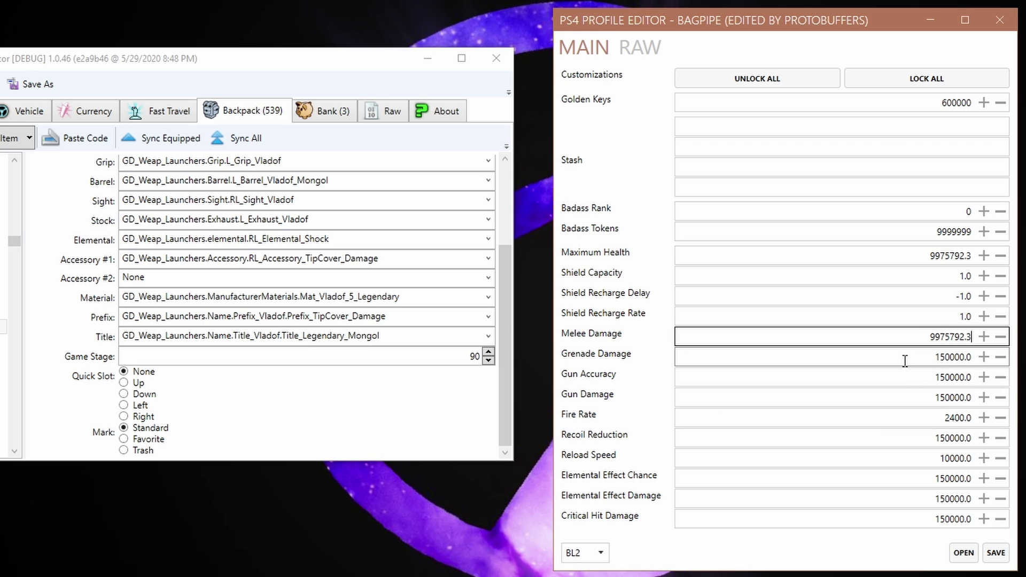
{"action": "key", "text": "ctrl+a"}
{"action": "key", "text": "ctrl+v"}
{"action": "key", "text": "Tab"}
{"action": "key", "text": "ctrl+v"}
{"action": "key", "text": "Tab"}
{"action": "key", "text": "ctrl+v"}
{"action": "key", "text": "Tab"}
{"action": "key", "text": "ctrl+v"}
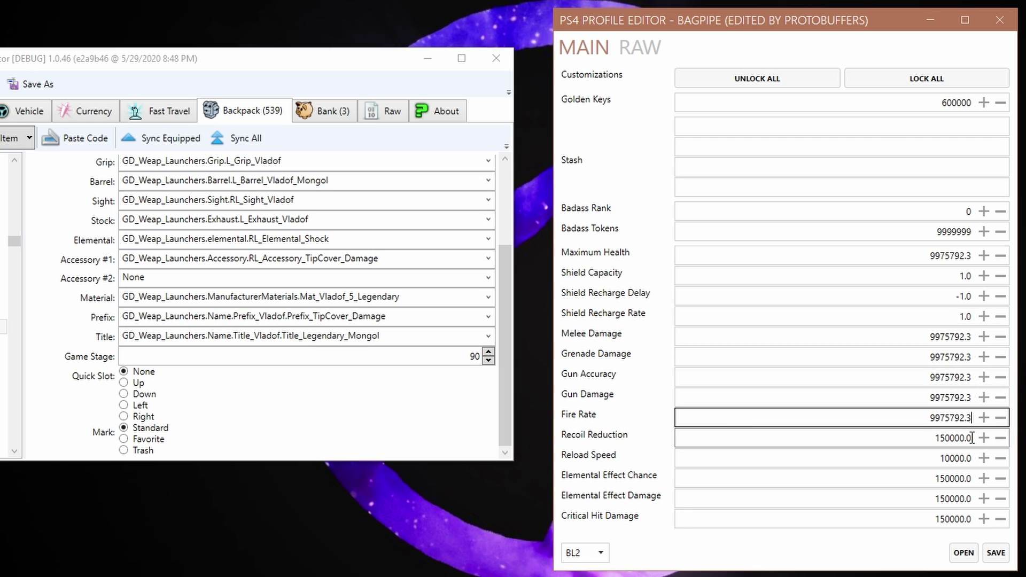
Set Recoil Reduction, Reload Speed, Elemental Effect Chance, Elemental Effect Damage and Critical Hit Damage to 9975792.3
{"action": "key", "text": "Tab"}
{"action": "key", "text": "ctrl+v"}
{"action": "key", "text": "Tab"}
{"action": "key", "text": "ctrl+v"}
{"action": "key", "text": "Tab"}
{"action": "key", "text": "ctrl+v"}
{"action": "key", "text": "Tab"}
{"action": "key", "text": "ctrl+v"}
{"action": "left_click", "coordinate": [947, 519]}
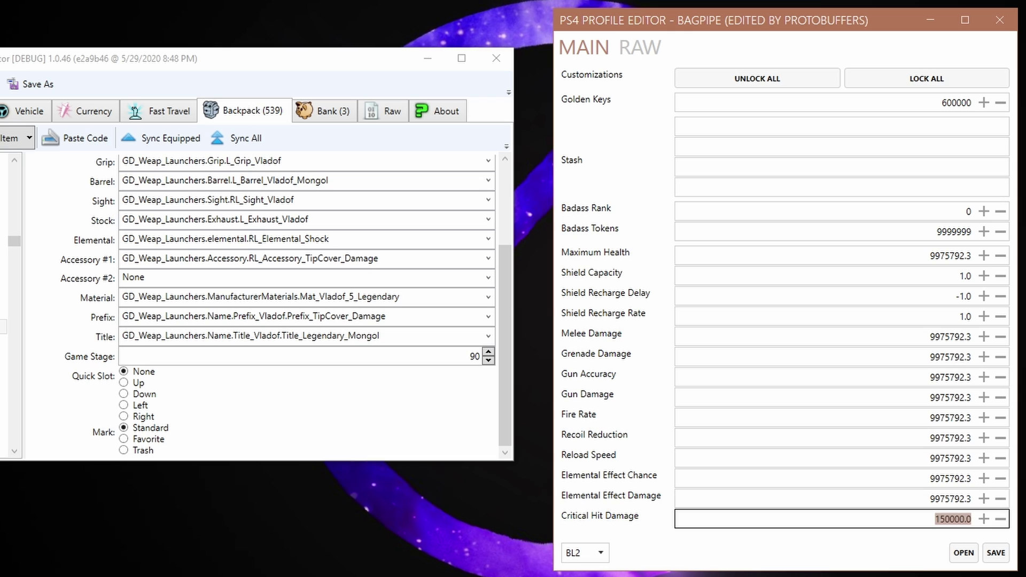
{"action": "key", "text": "ctrl+v"}
Set Fire Rate to 4200 and Reload Speed to 10000
{"action": "left_click", "coordinate": [907, 417]}
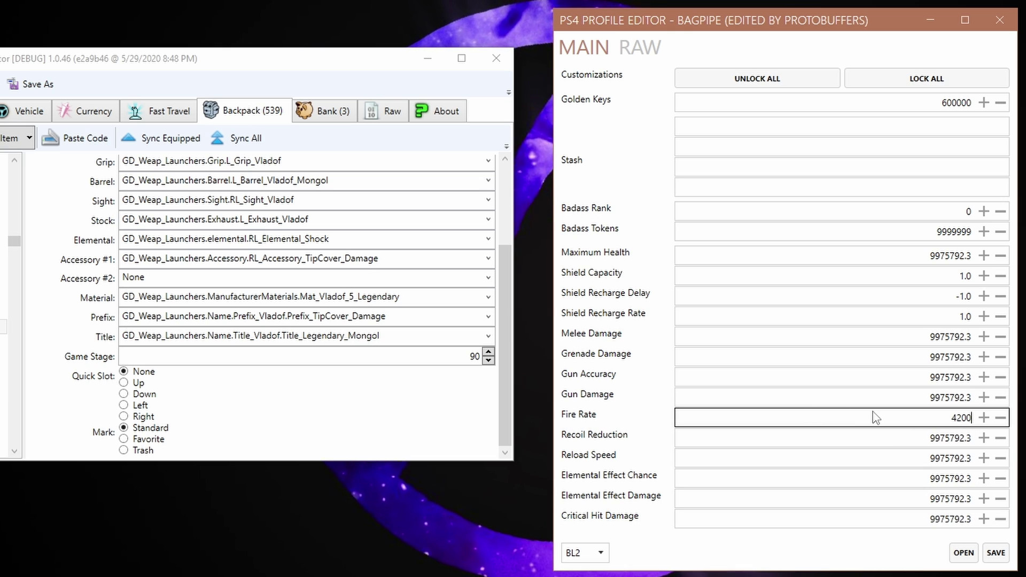
{"action": "key", "text": "Tab"}
{"action": "left_click", "coordinate": [891, 458]}
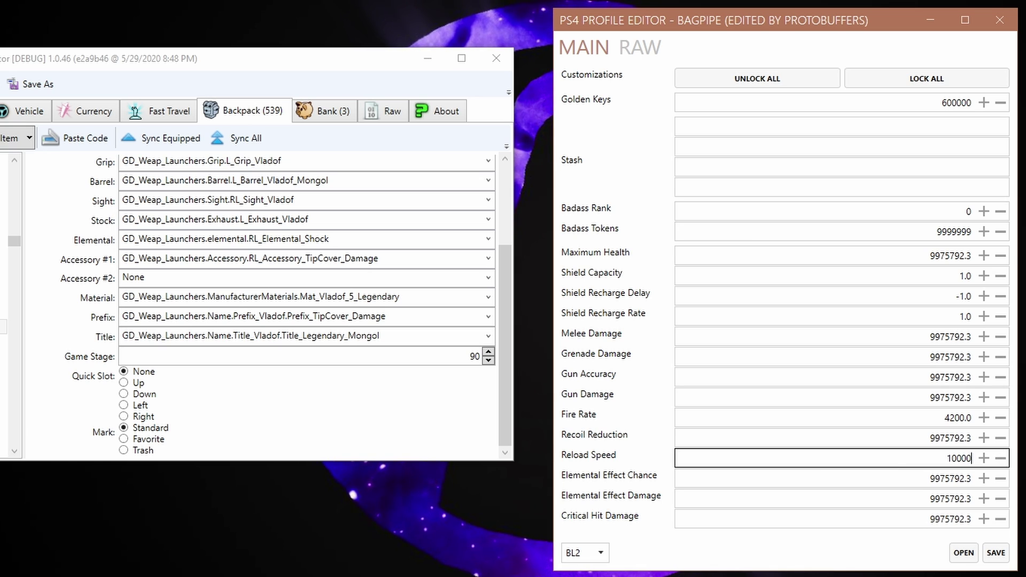
{"action": "left_click", "coordinate": [907, 417]}
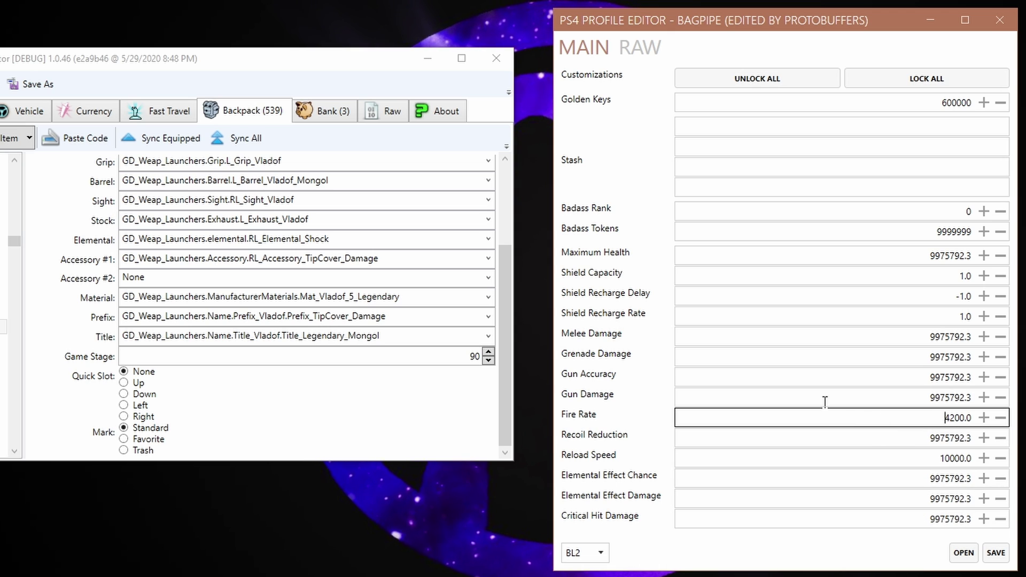
Set the PlayerFOV entry in the profile's raw settings to 110
{"action": "left_click", "coordinate": [657, 57]}
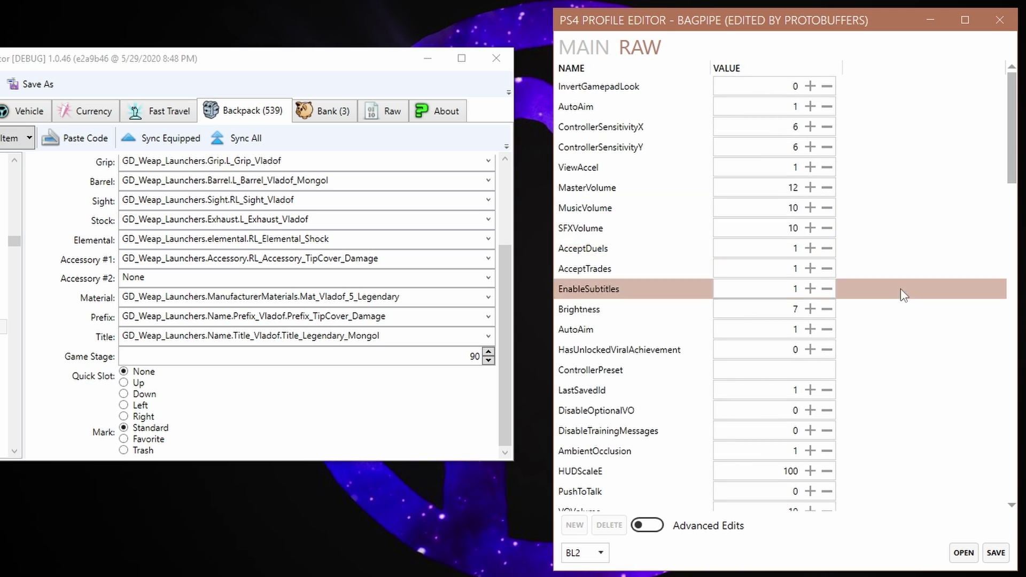
{"action": "scroll", "coordinate": [843, 366], "scroll_direction": "down", "scroll_amount": 3}
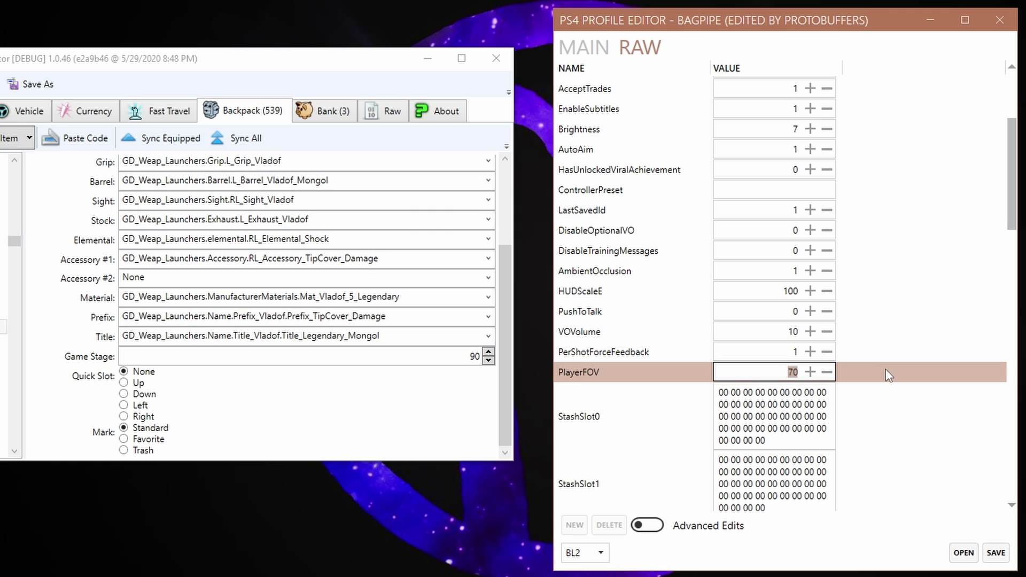
{"action": "type", "text": "110"}
{"action": "key", "text": "Return"}
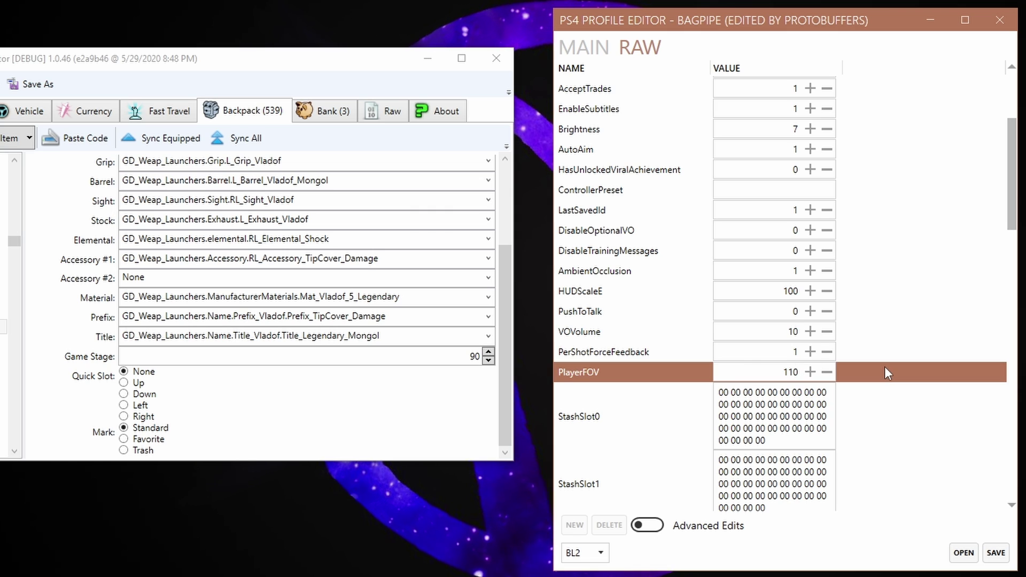
Clear the values of StashSlot3, StashSlot2, StashSlot1 and StashSlot0 in the profile's raw settings
{"action": "scroll", "coordinate": [884, 373], "scroll_direction": "down", "scroll_amount": 3}
{"action": "scroll", "coordinate": [852, 298], "scroll_direction": "down", "scroll_amount": 2}
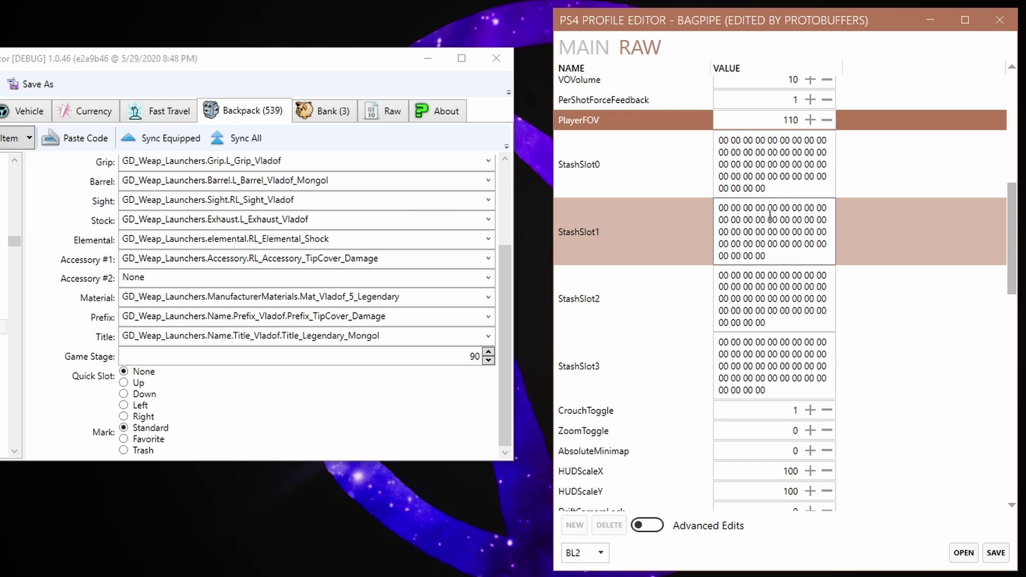
{"action": "scroll", "coordinate": [782, 268], "scroll_direction": "down", "scroll_amount": 1}
{"action": "scroll", "coordinate": [780, 280], "scroll_direction": "down", "scroll_amount": 2}
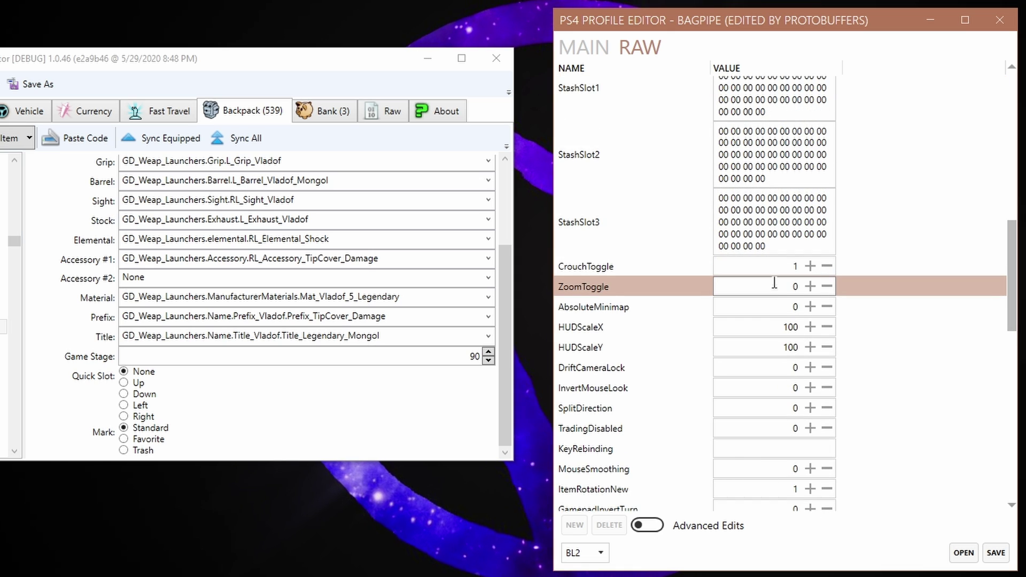
{"action": "left_click", "coordinate": [775, 235]}
{"action": "key", "text": "Delete"}
{"action": "left_click", "coordinate": [774, 176]}
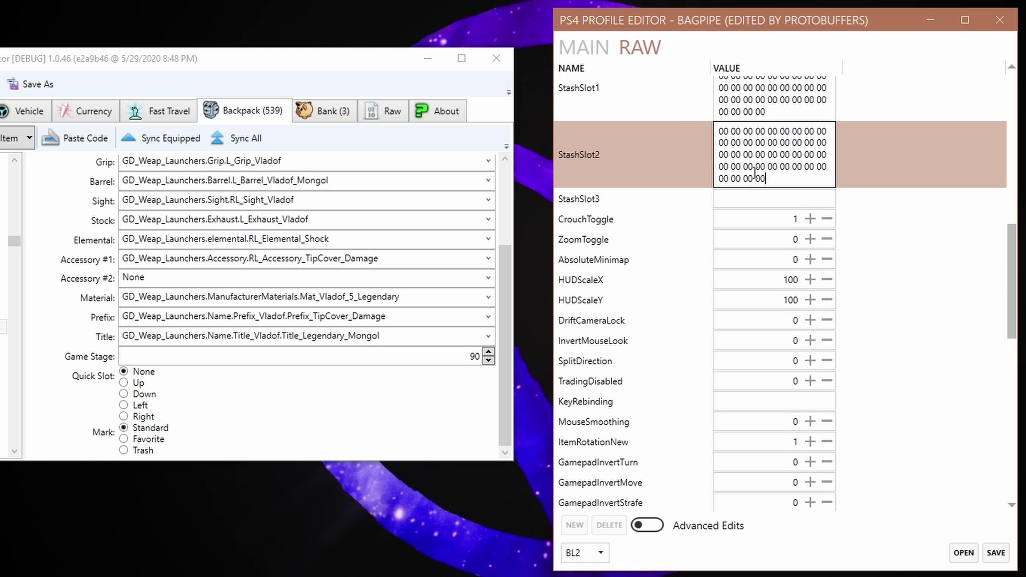
{"action": "key", "text": "Delete"}
{"action": "left_click", "coordinate": [774, 108]}
{"action": "key", "text": "Delete"}
{"action": "scroll", "coordinate": [770, 160], "scroll_direction": "up", "scroll_amount": 3}
{"action": "left_click", "coordinate": [774, 128]}
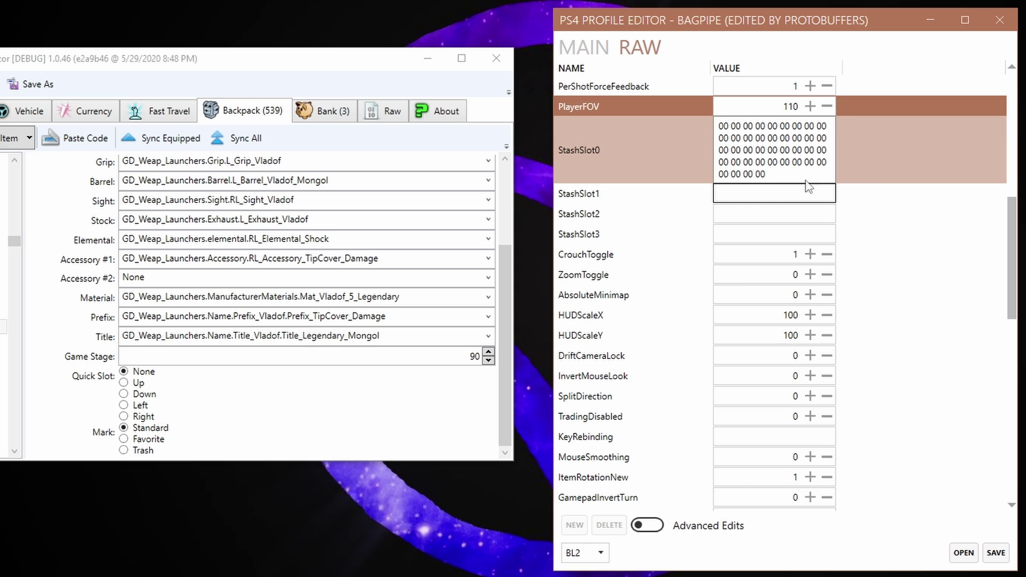
{"action": "key", "text": "Delete"}
Examine the remaining raw entries, including BadassRewardsEarned, UnlockedCustomizations_MainGame and the full GoldenKeysEarned data
{"action": "scroll", "coordinate": [700, 204], "scroll_direction": "down", "scroll_amount": 2}
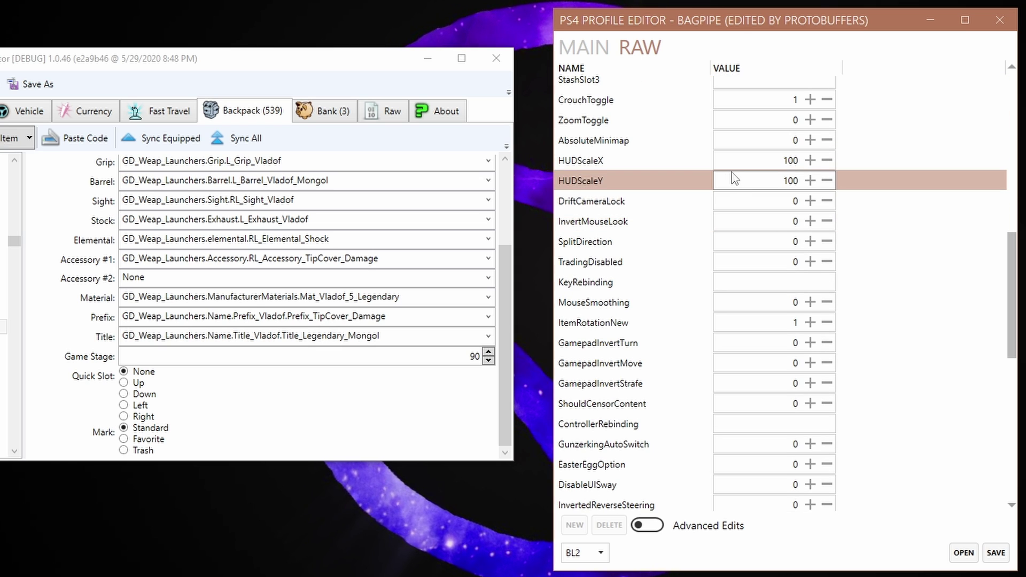
{"action": "scroll", "coordinate": [733, 176], "scroll_direction": "down", "scroll_amount": 8}
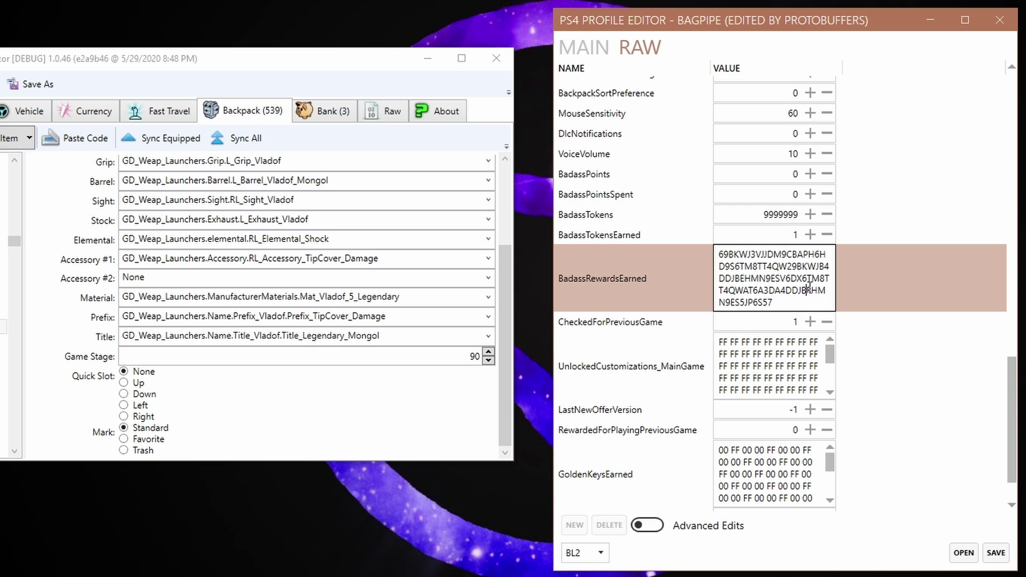
{"action": "scroll", "coordinate": [795, 299], "scroll_direction": "down", "scroll_amount": 1}
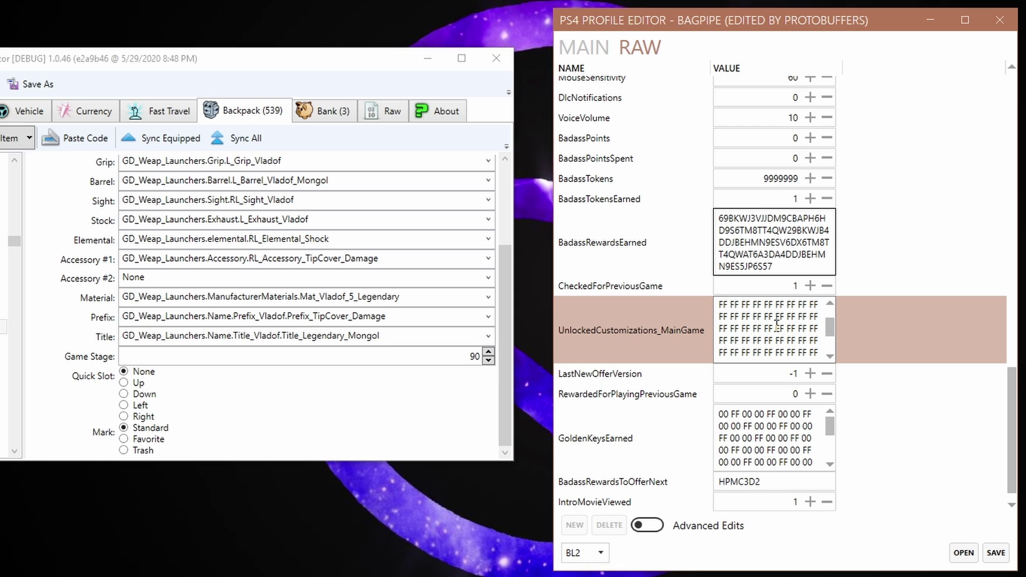
{"action": "scroll", "coordinate": [777, 324], "scroll_direction": "down", "scroll_amount": 3}
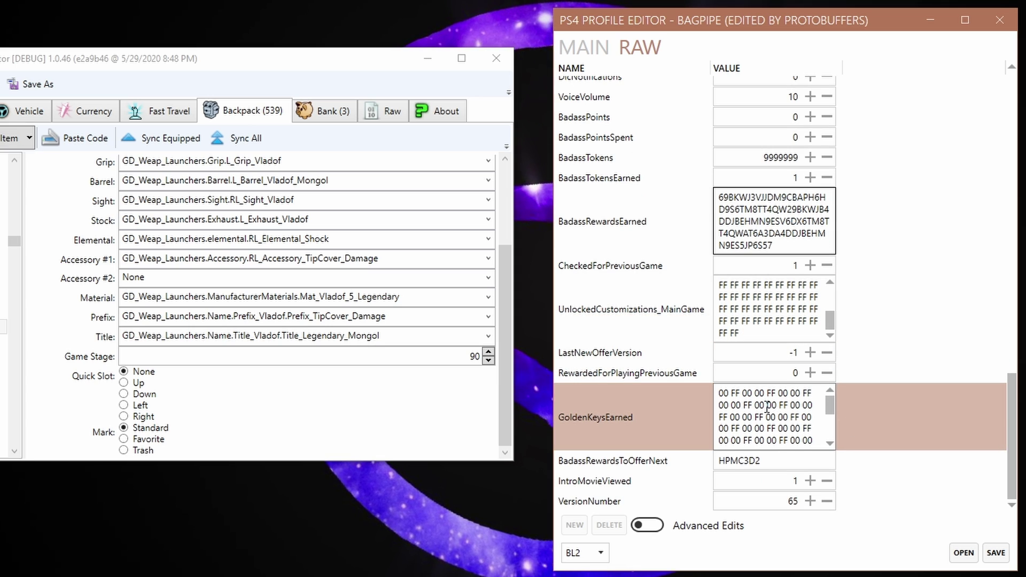
{"action": "scroll", "coordinate": [768, 405], "scroll_direction": "down", "scroll_amount": 1}
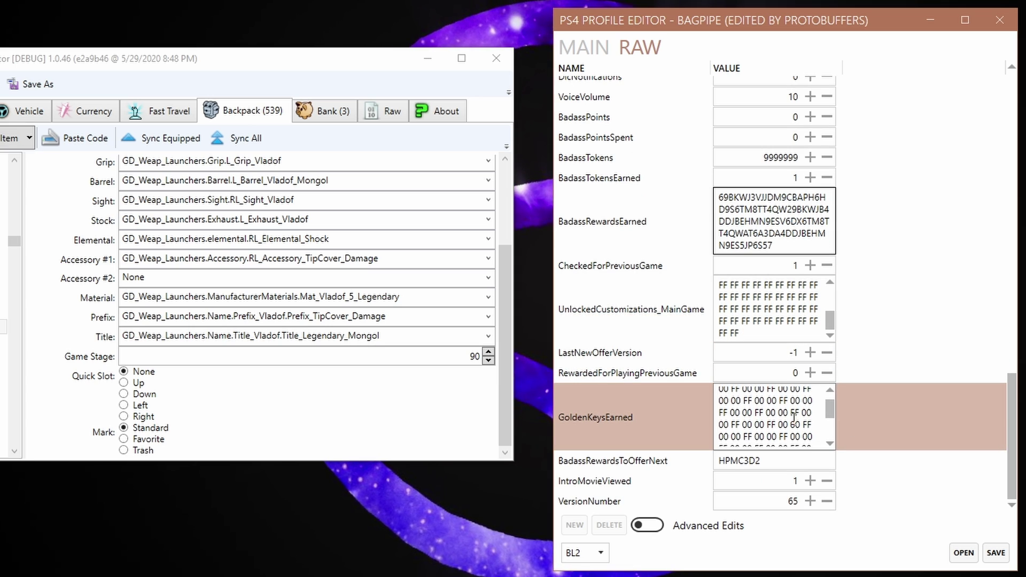
{"action": "left_click_drag", "start_coordinate": [830, 410], "coordinate": [839, 438]}
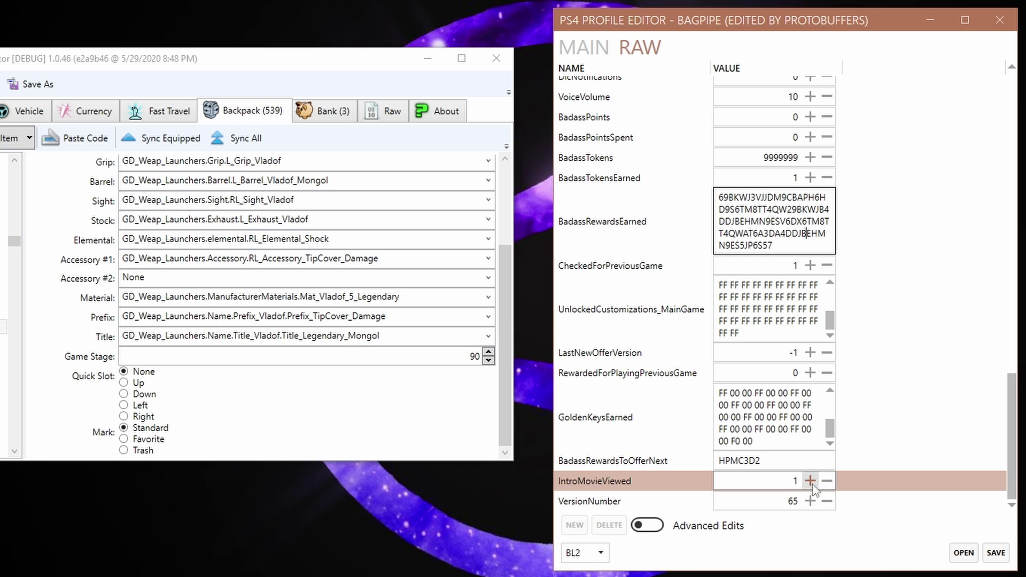
Enable Advanced Edits, examine the type, owner and advertisement type of the raw entries, and switch the mode off again
{"action": "left_click", "coordinate": [647, 525]}
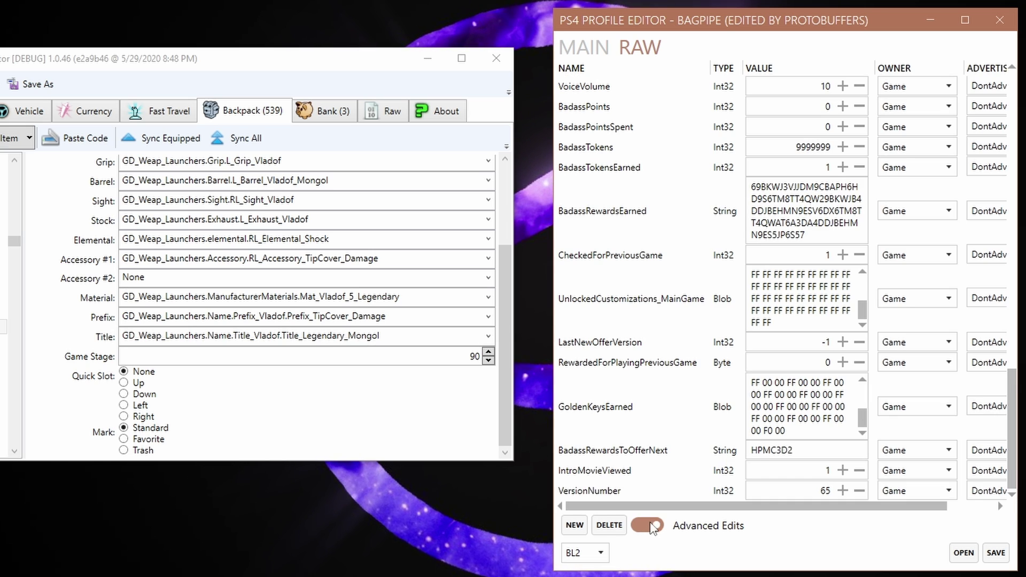
{"action": "scroll", "coordinate": [818, 270], "scroll_direction": "up", "scroll_amount": 10}
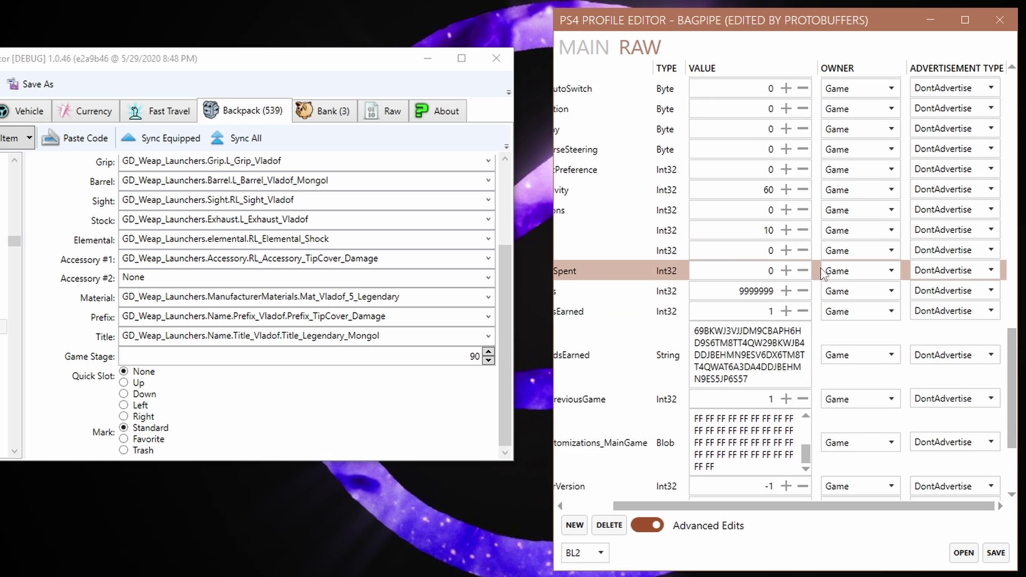
{"action": "scroll", "coordinate": [818, 271], "scroll_direction": "up", "scroll_amount": 6}
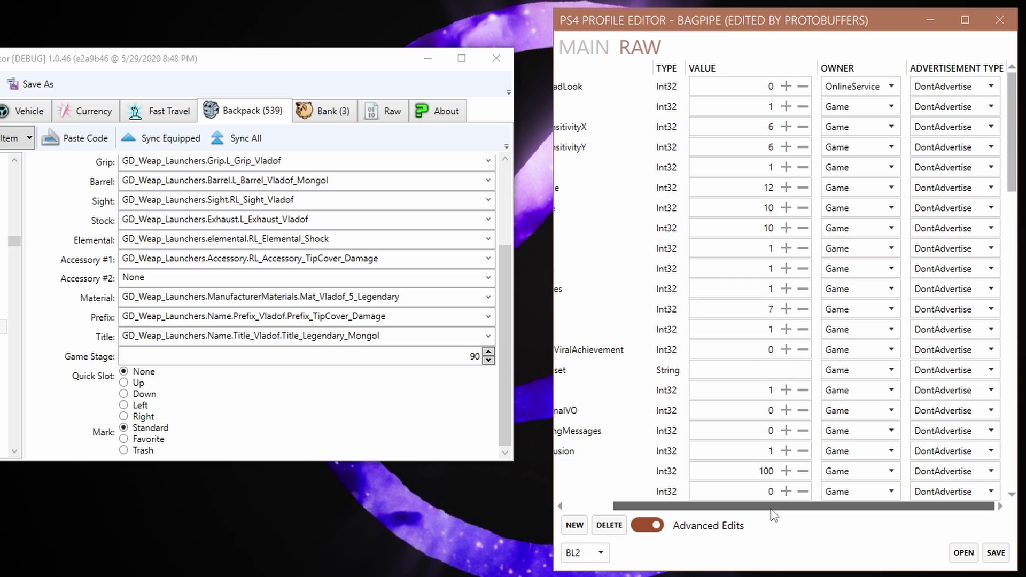
{"action": "left_click_drag", "start_coordinate": [774, 508], "coordinate": [675, 529]}
{"action": "left_click", "coordinate": [647, 526]}
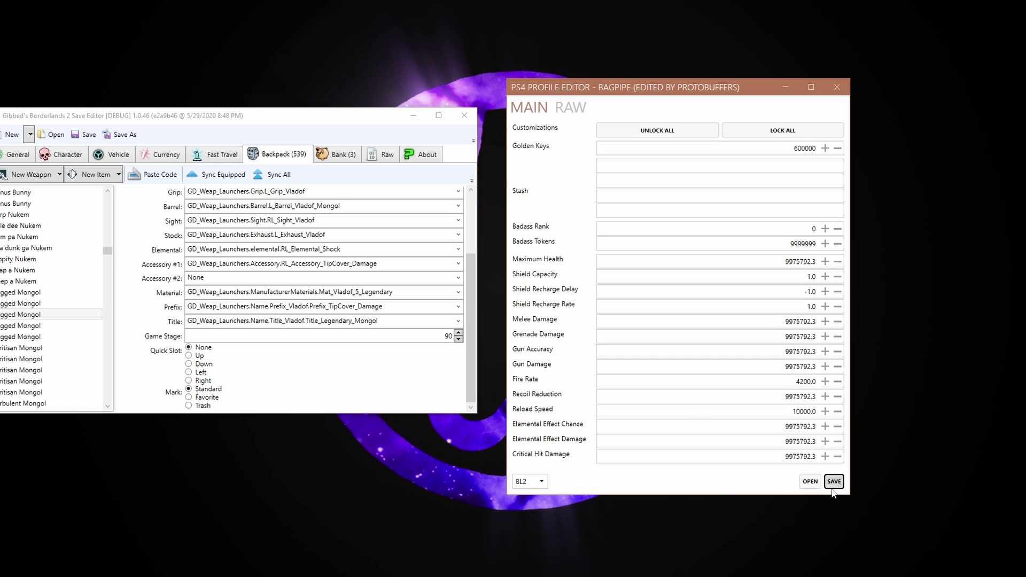
Save the edited profile over the existing Profile.bin in the helper\BL2 folder
{"action": "left_click", "coordinate": [996, 553]}
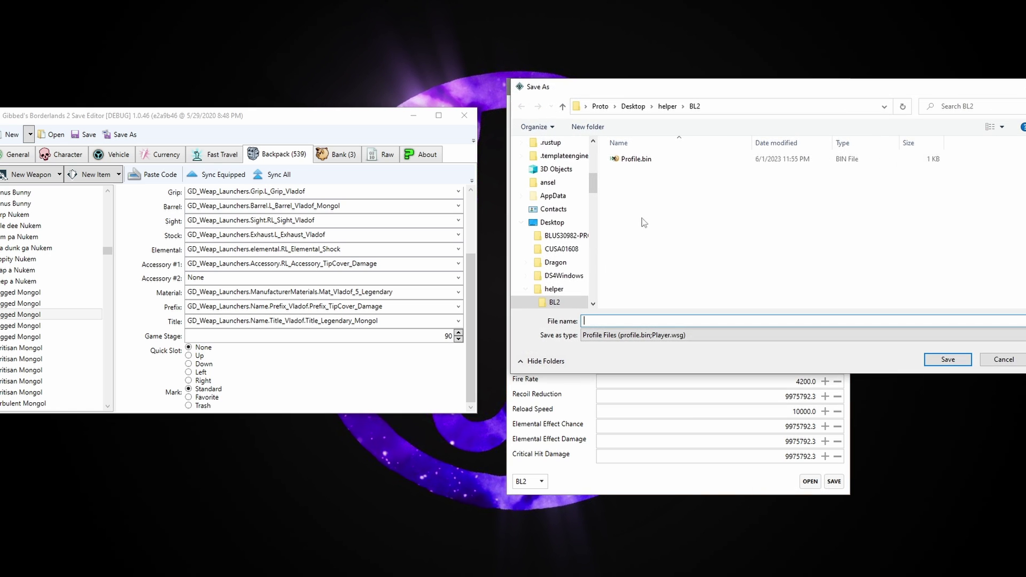
{"action": "double_click", "coordinate": [671, 156]}
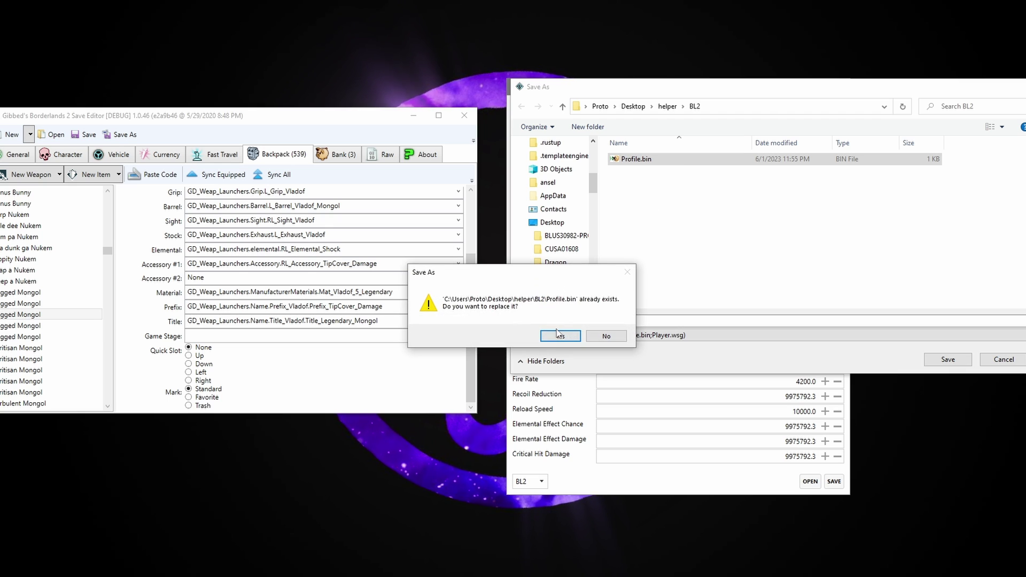
{"action": "left_click", "coordinate": [559, 332]}
{"action": "left_click", "coordinate": [834, 482]}
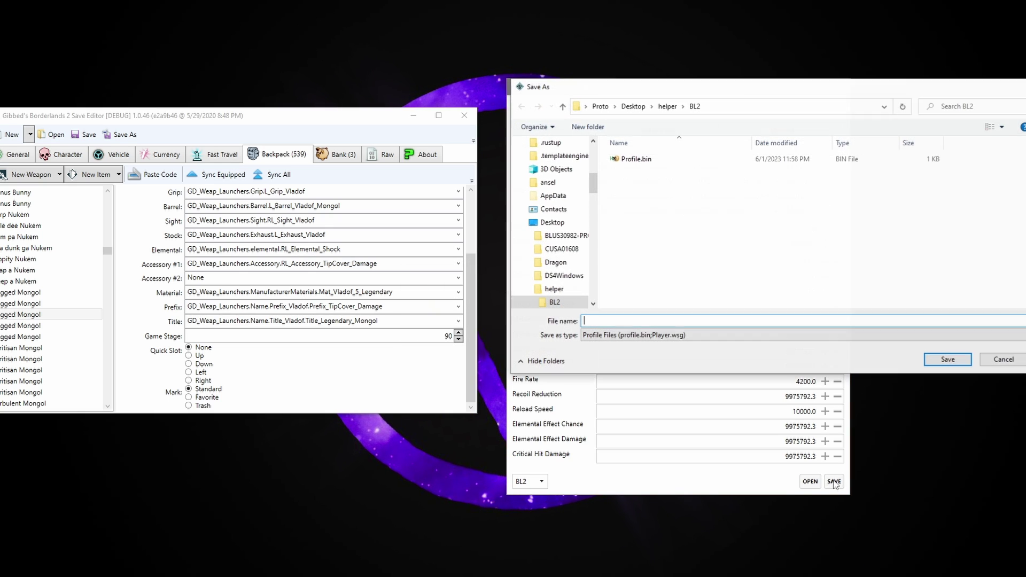
{"action": "double_click", "coordinate": [668, 158]}
{"action": "left_click", "coordinate": [562, 335]}
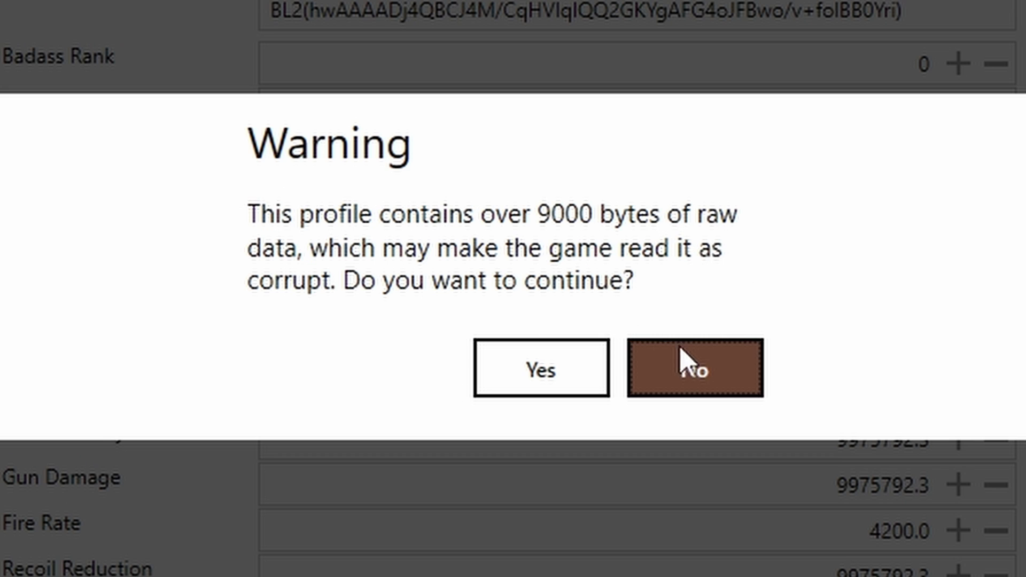
Save over Profile.bin once more, continuing past the raw data size warning, and return to the profile's raw settings
{"action": "left_click", "coordinate": [683, 359]}
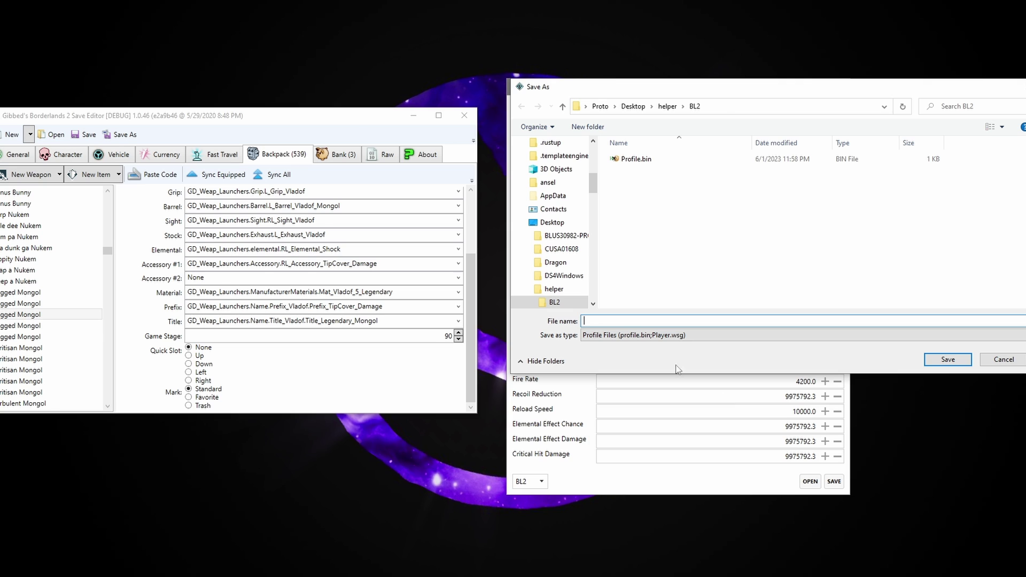
{"action": "double_click", "coordinate": [668, 158]}
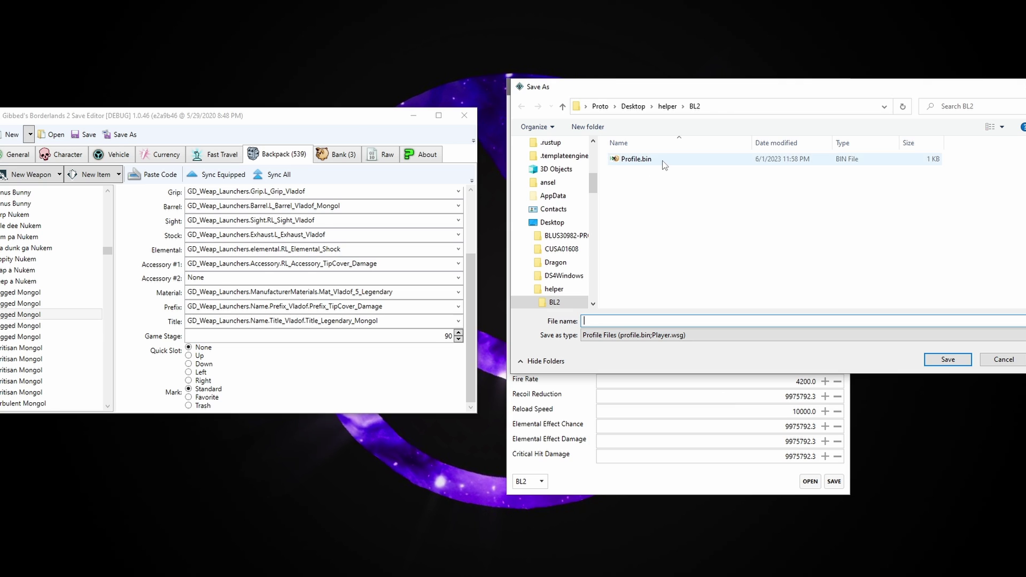
{"action": "left_click", "coordinate": [563, 336]}
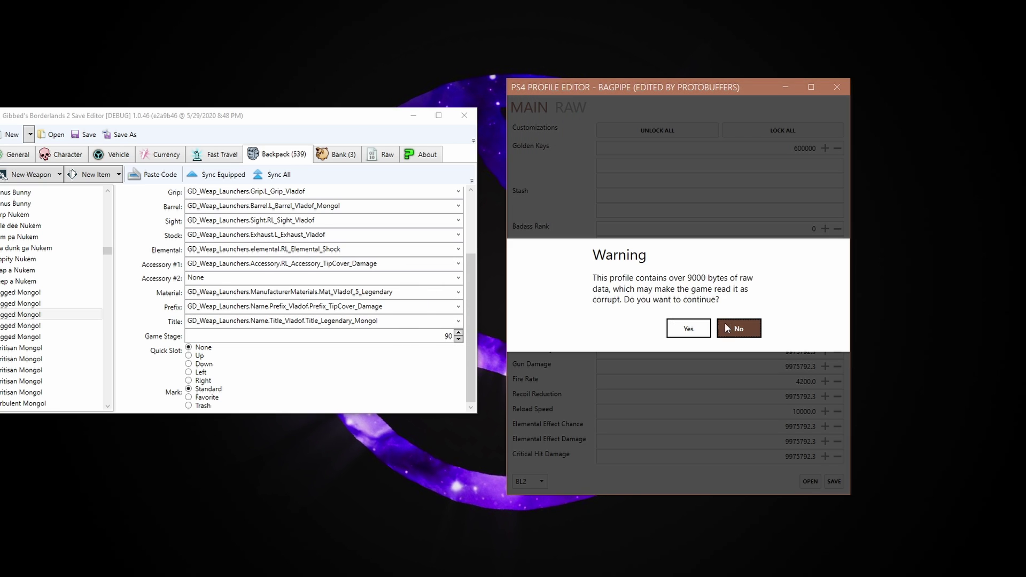
{"action": "left_click", "coordinate": [688, 328]}
{"action": "left_click", "coordinate": [571, 107]}
{"action": "scroll", "coordinate": [628, 200], "scroll_direction": "down", "scroll_amount": 8}
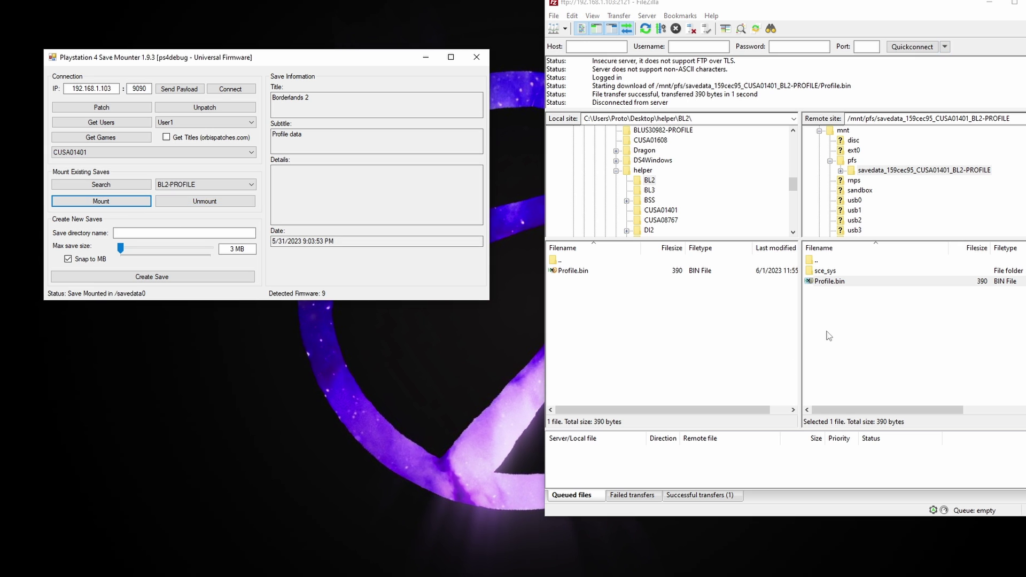
Switch to FileZilla, upload the edited Profile.bin to the mounted BL2-PROFILE save, and unmount the save in Playstation 4 Save Mounter
{"action": "left_click", "coordinate": [590, 276]}
{"action": "left_click", "coordinate": [571, 272]}
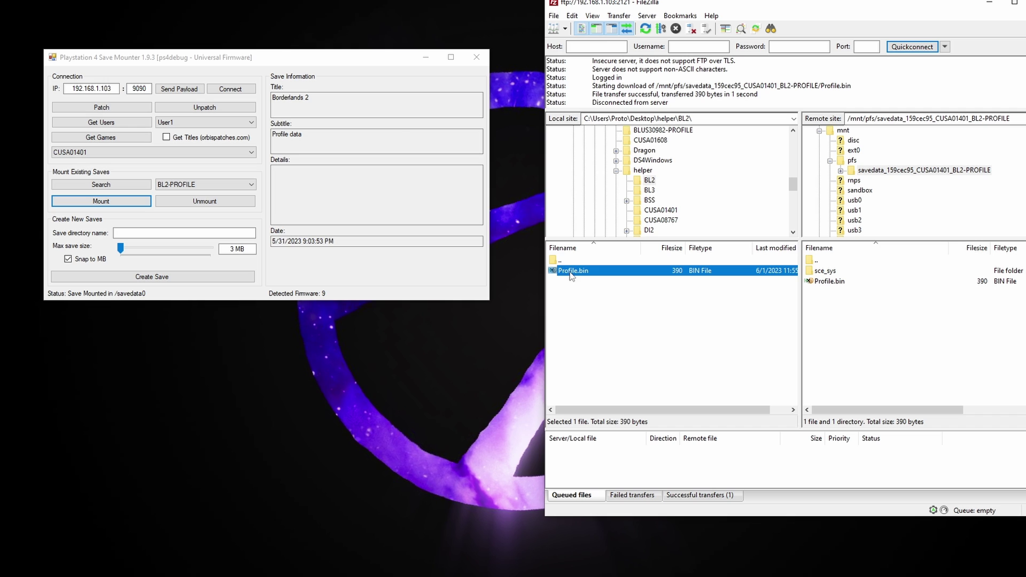
{"action": "left_click_drag", "start_coordinate": [894, 342], "coordinate": [892, 341]}
{"action": "left_click", "coordinate": [900, 330]}
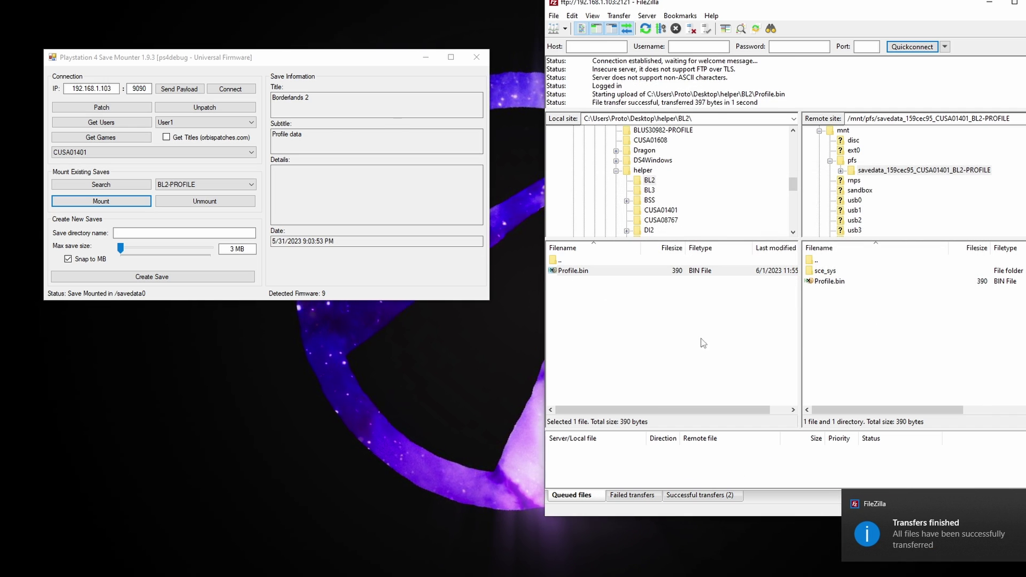
{"action": "left_click", "coordinate": [226, 206]}
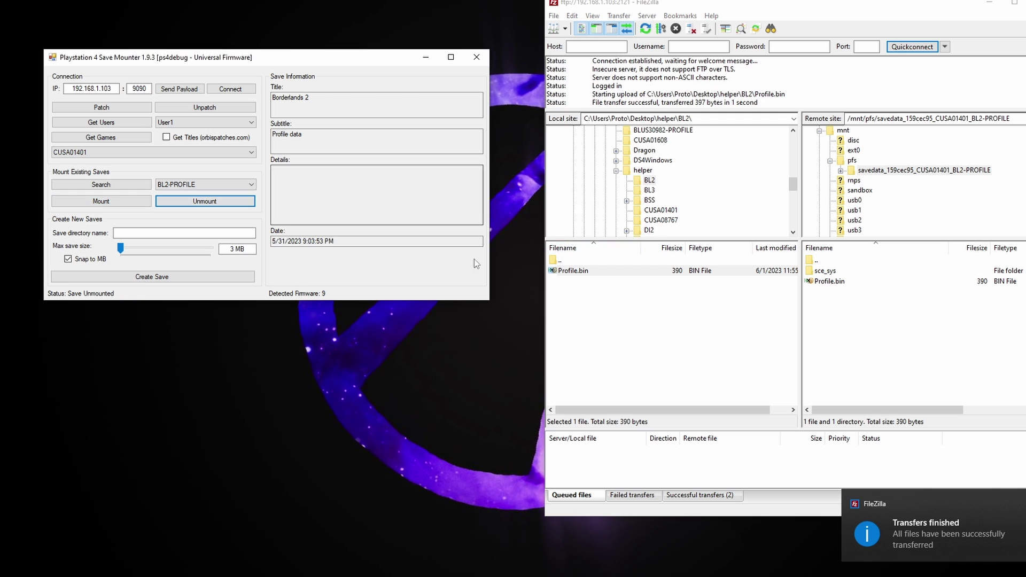
Refresh the file listings and browse the console to the CUSA01401 folder in the user's home savedata directory
{"action": "left_click", "coordinate": [695, 299]}
{"action": "left_click", "coordinate": [853, 161]}
{"action": "key", "text": "F5"}
{"action": "scroll", "coordinate": [930, 202], "scroll_direction": "down", "scroll_amount": 4}
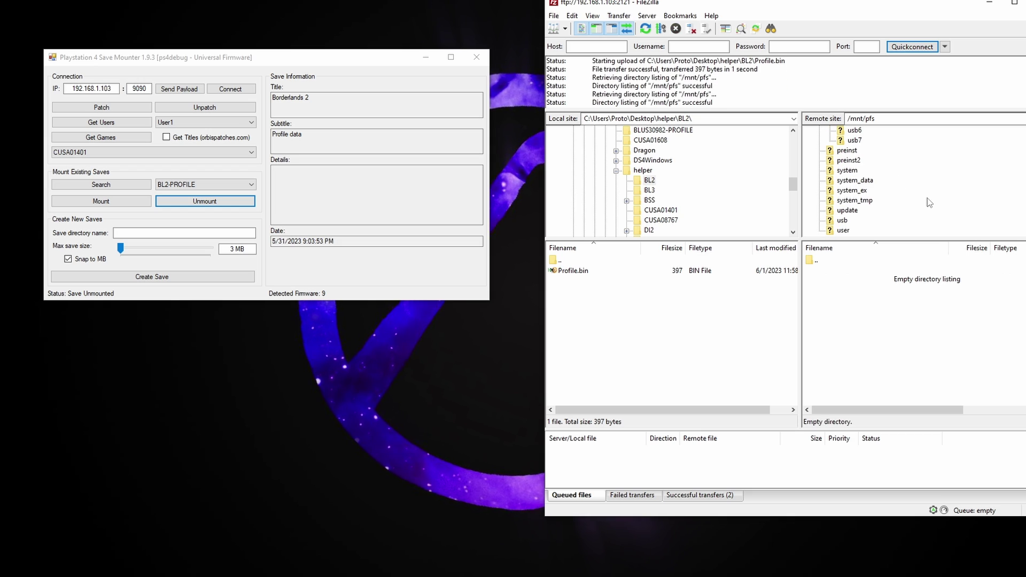
{"action": "left_click", "coordinate": [843, 230]}
{"action": "double_click", "coordinate": [824, 344]}
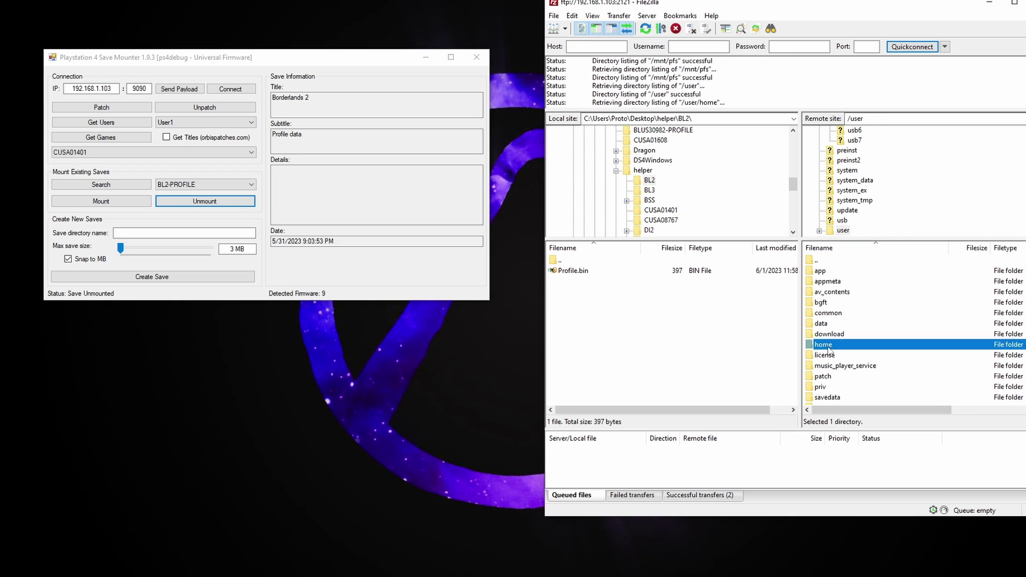
{"action": "double_click", "coordinate": [829, 270]}
{"action": "double_click", "coordinate": [837, 302]}
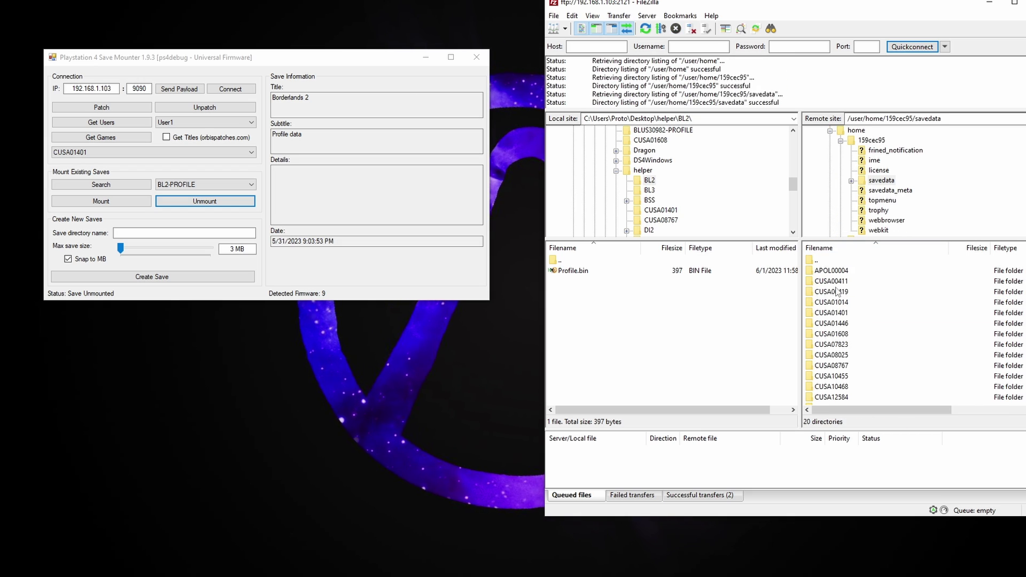
{"action": "double_click", "coordinate": [832, 312]}
Download BL2-PROFILE.bin and sdimg_BL2-PROFILE from the console's CUSA01401 folder to the local BL2 folder
{"action": "left_click", "coordinate": [848, 282]}
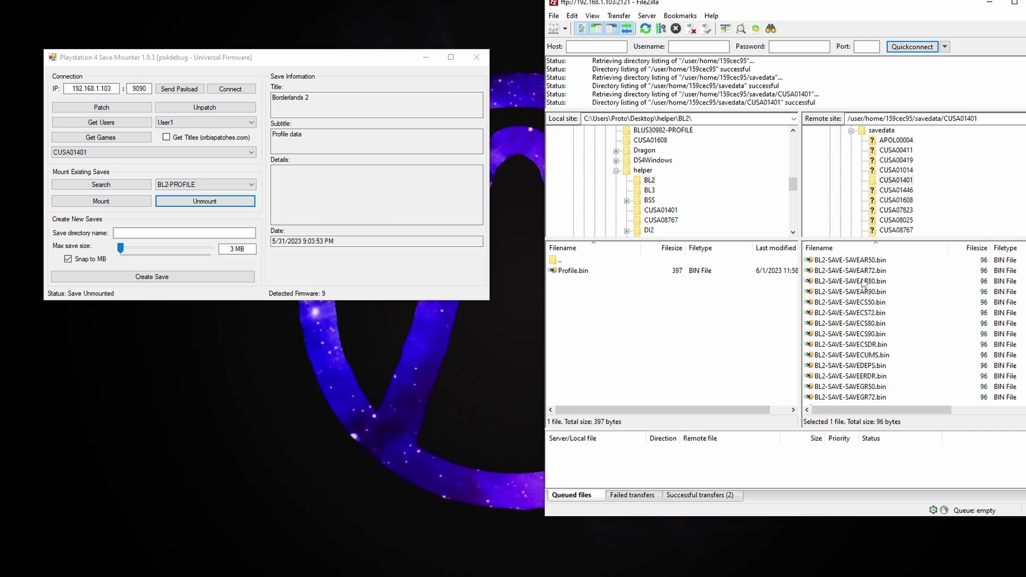
{"action": "scroll", "coordinate": [855, 316], "scroll_direction": "down", "scroll_amount": 5}
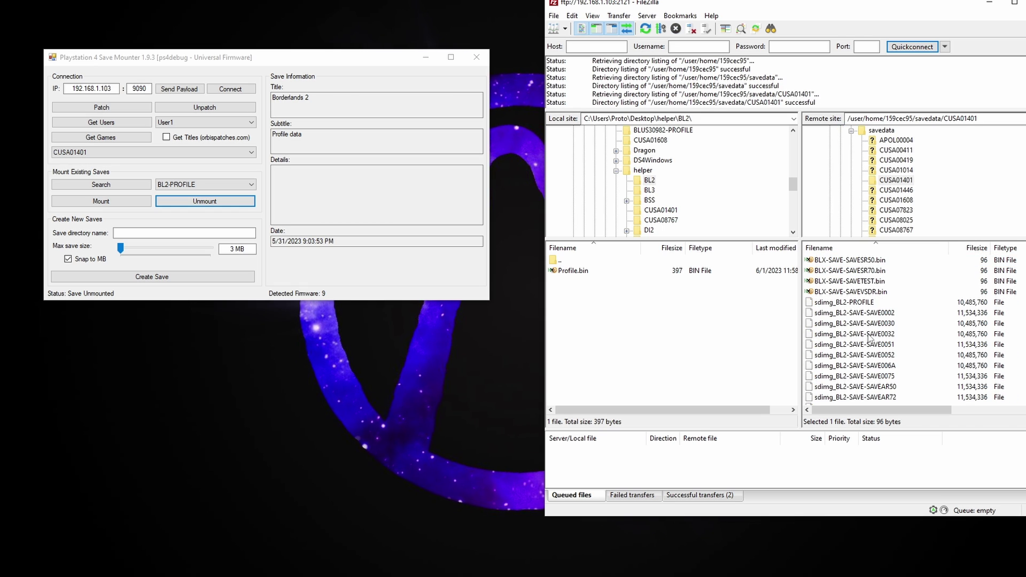
{"action": "left_click", "coordinate": [837, 303], "text": "ctrl"}
{"action": "left_click_drag", "start_coordinate": [880, 307], "coordinate": [635, 332]}
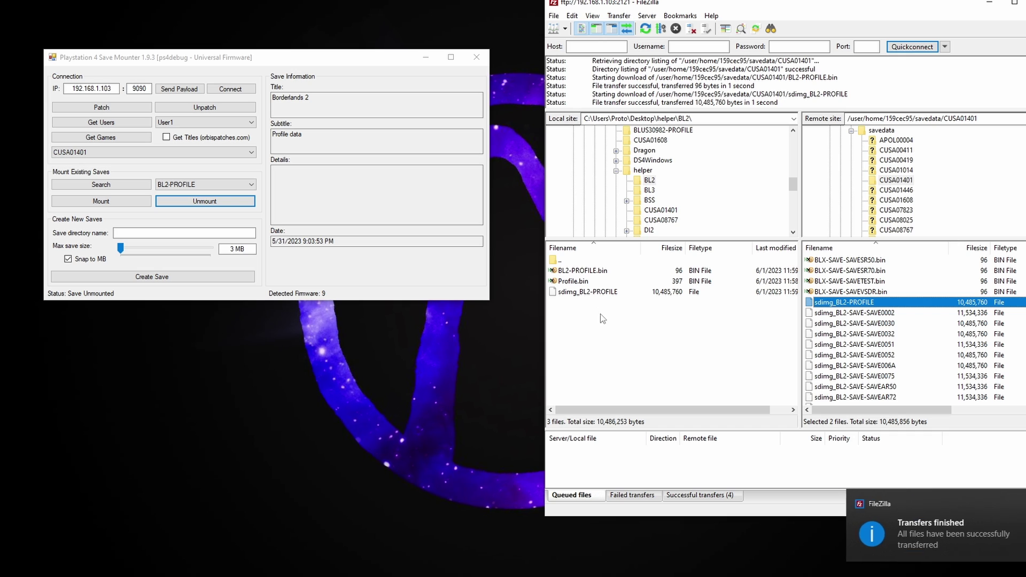
Rename the downloaded sdimg_BL2-PROFILE file to BL2-PROFILE and select it together with BL2-PROFILE.bin
{"action": "left_click", "coordinate": [577, 298]}
{"action": "left_click", "coordinate": [575, 295]}
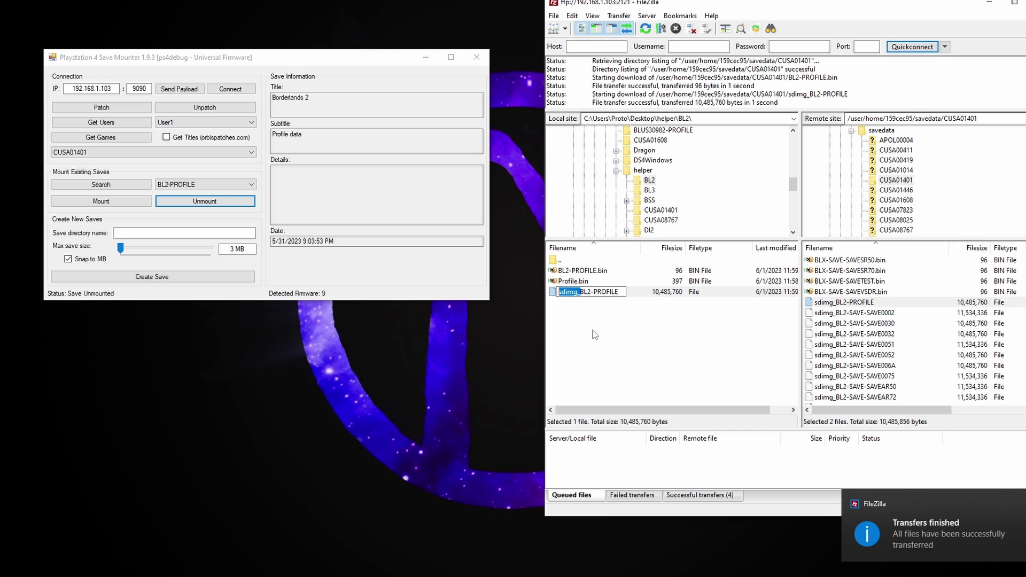
{"action": "key", "text": "Delete"}
{"action": "key", "text": "Return"}
{"action": "left_click", "coordinate": [585, 292]}
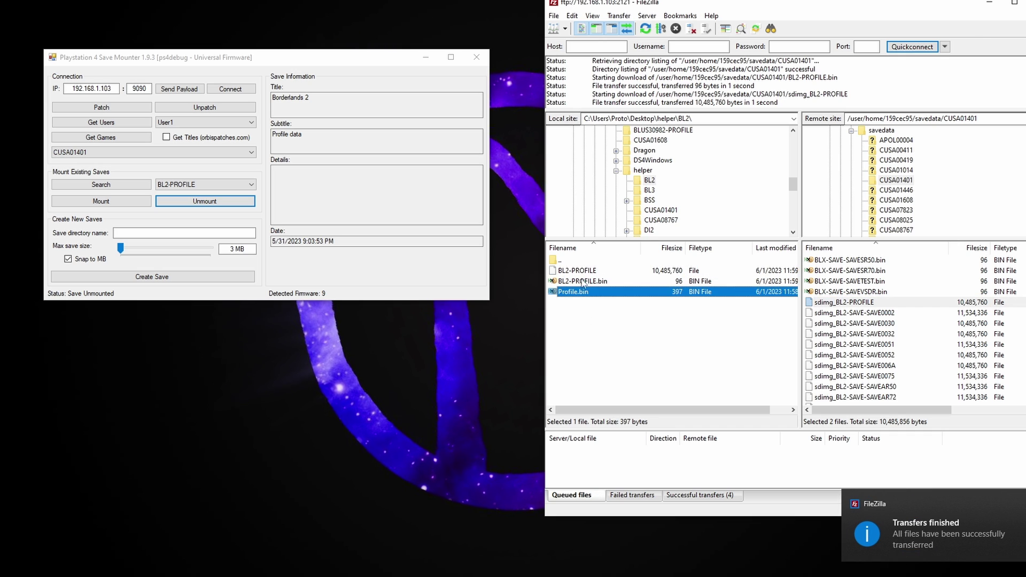
{"action": "left_click", "coordinate": [592, 283]}
{"action": "left_click", "coordinate": [590, 272], "text": "shift"}
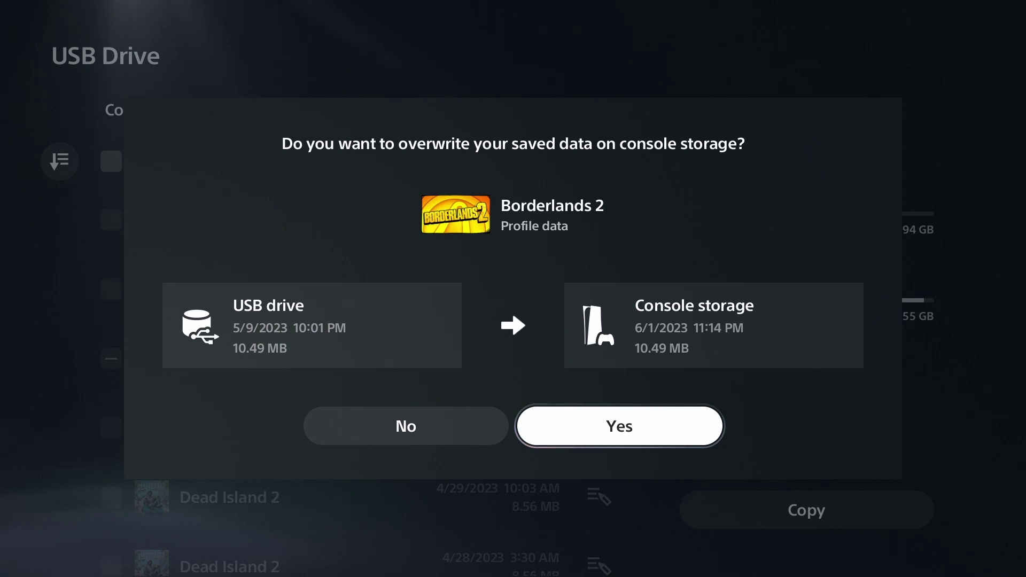
On the console, overwrite the Borderlands 2 profile data in console storage with the USB drive copy
{"action": "key", "text": "Return"}
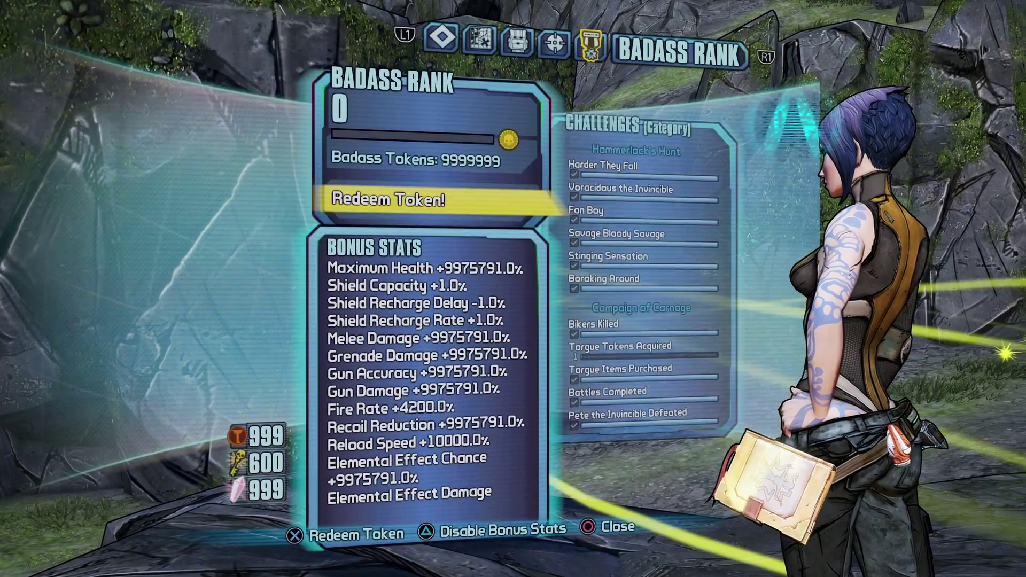
Redeem one Badass Token for the Maximum Health reward and return to the game
{"action": "key", "text": "Return"}
{"action": "key", "text": "Escape"}
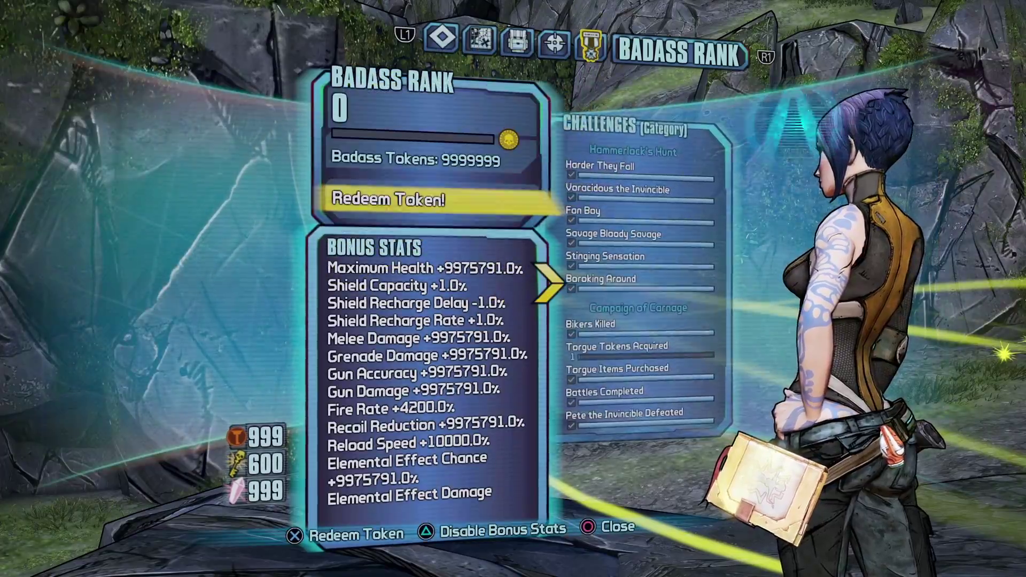
{"action": "key", "text": "Return"}
{"action": "key", "text": "Down"}
{"action": "key", "text": "Down"}
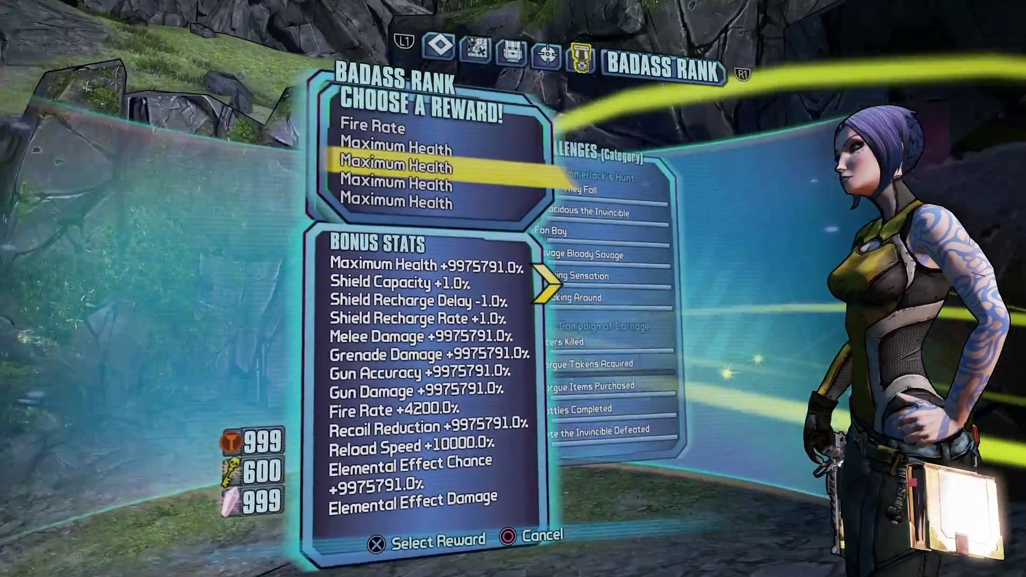
{"action": "key", "text": "Down"}
{"action": "key", "text": "Down"}
{"action": "key", "text": "Up"}
{"action": "key", "text": "Up"}
{"action": "key", "text": "Up"}
{"action": "key", "text": "Return"}
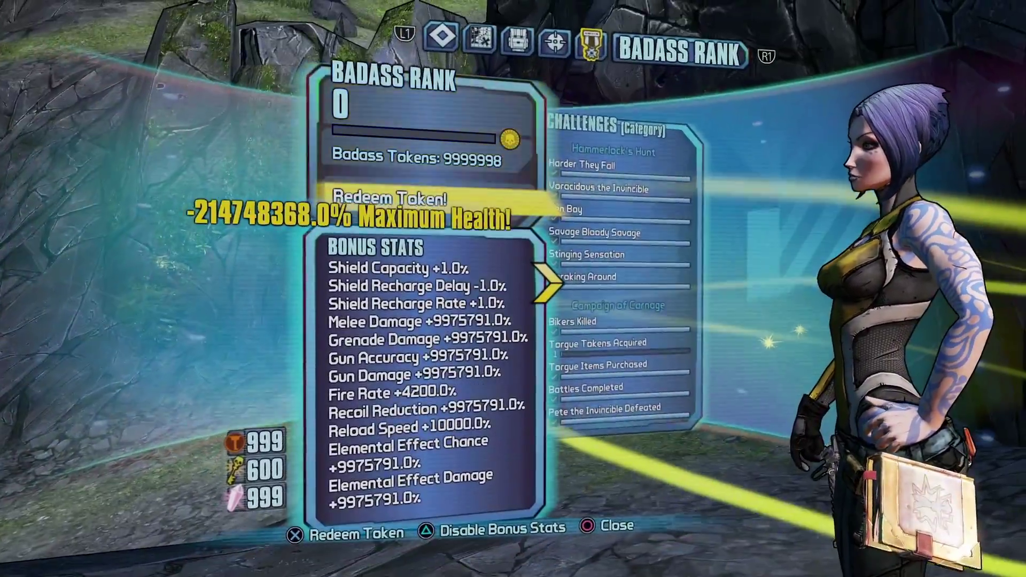
{"action": "key", "text": "Escape"}
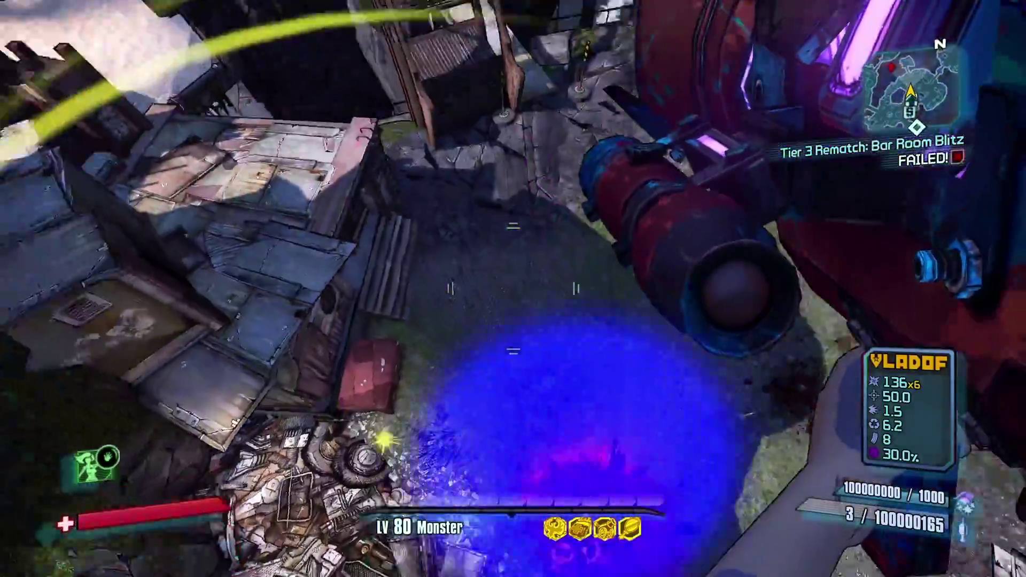
{"action": "key", "text": "r"}
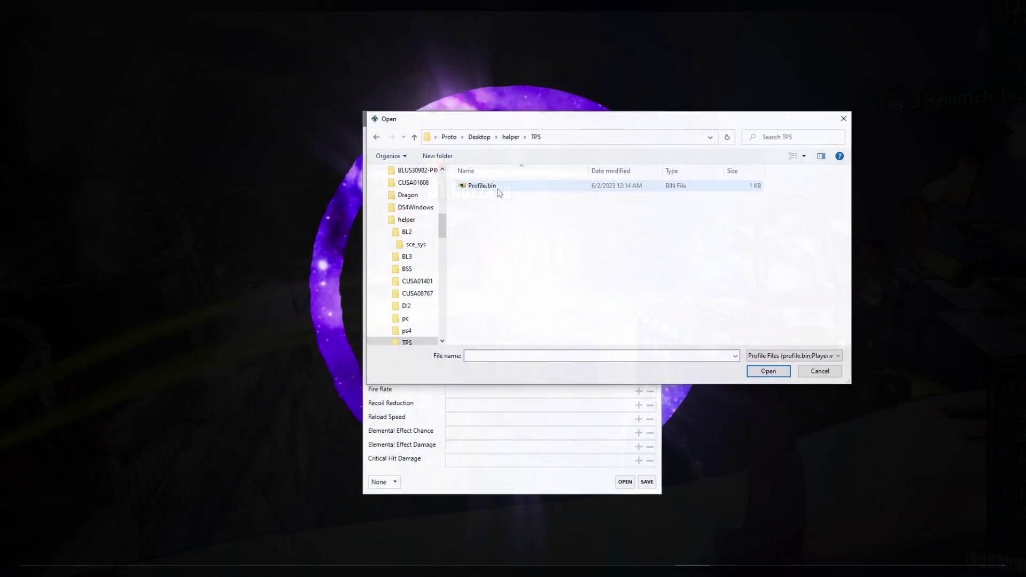
{"action": "double_click", "coordinate": [497, 191]}
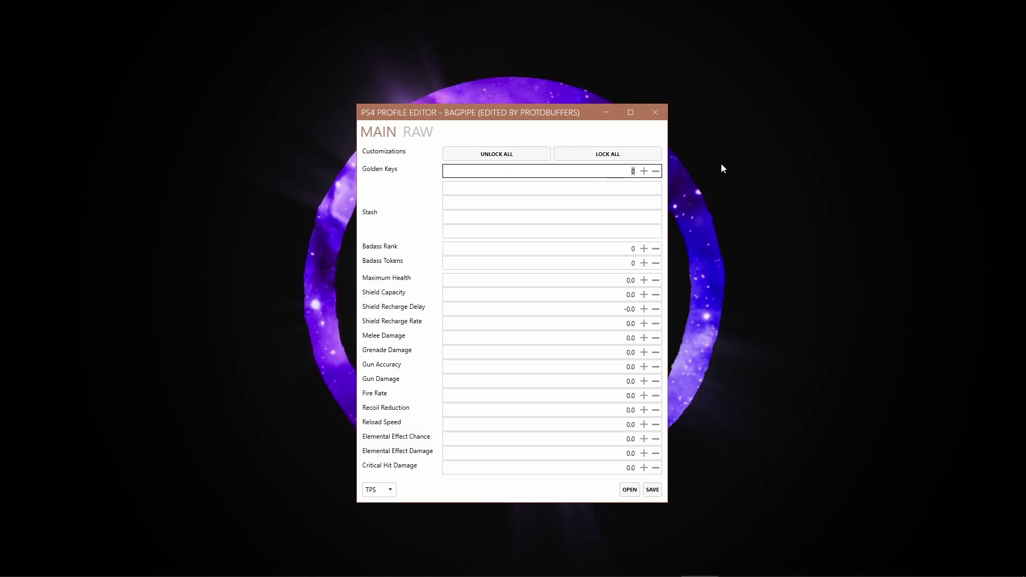
{"action": "type", "text": "6666666666666666"}
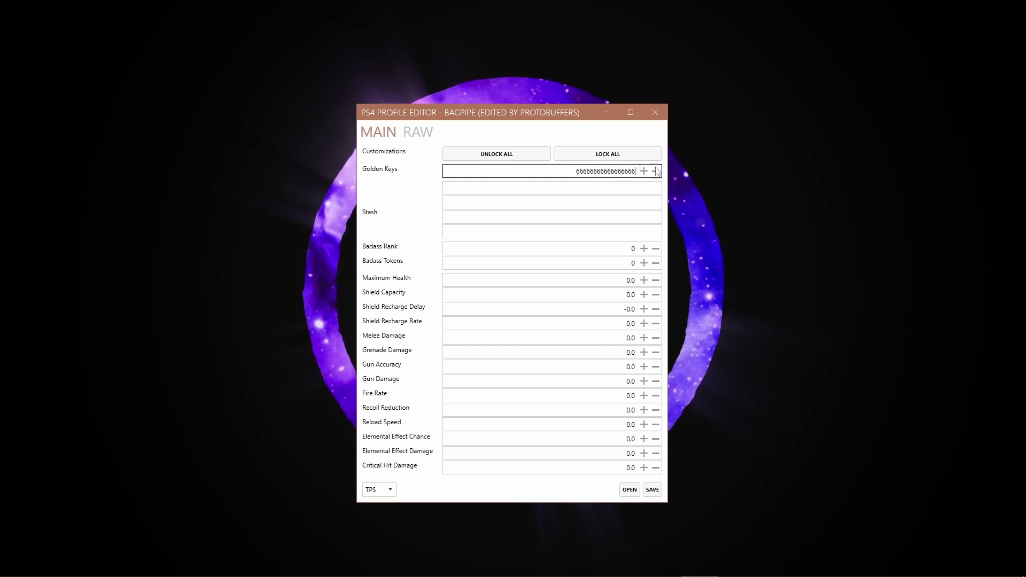